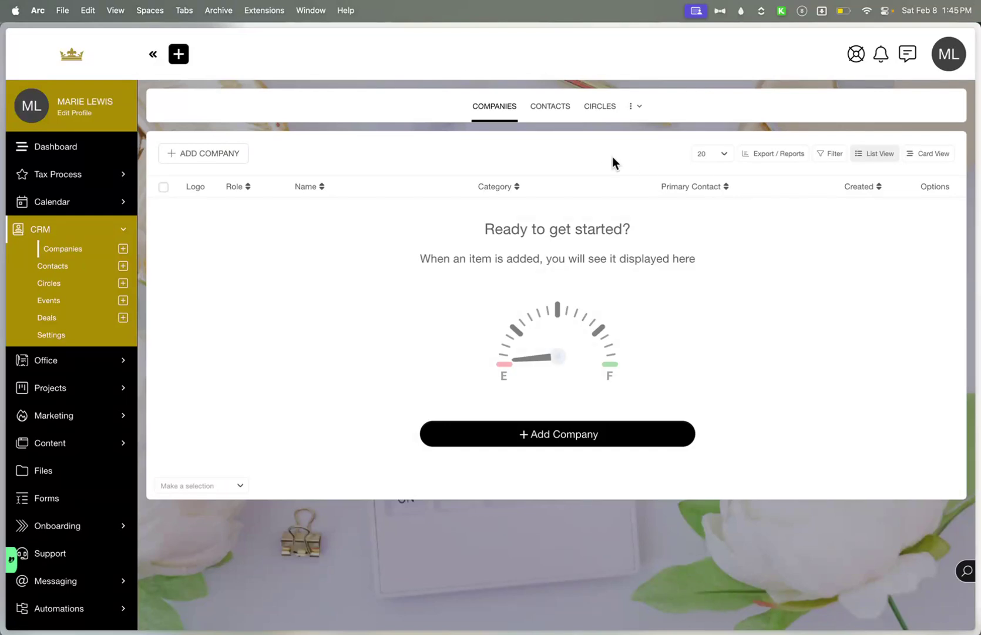
Open a blank Add CRM Company form and check the Role options twice, keeping Lead
mouse_move(629, 120)
left_click(220, 156)
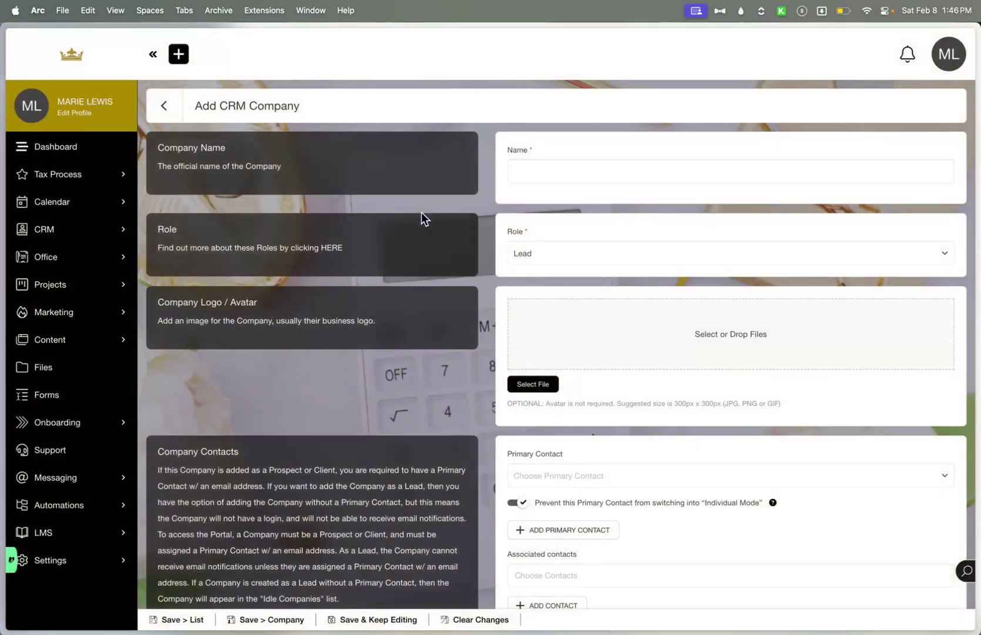
left_click(560, 257)
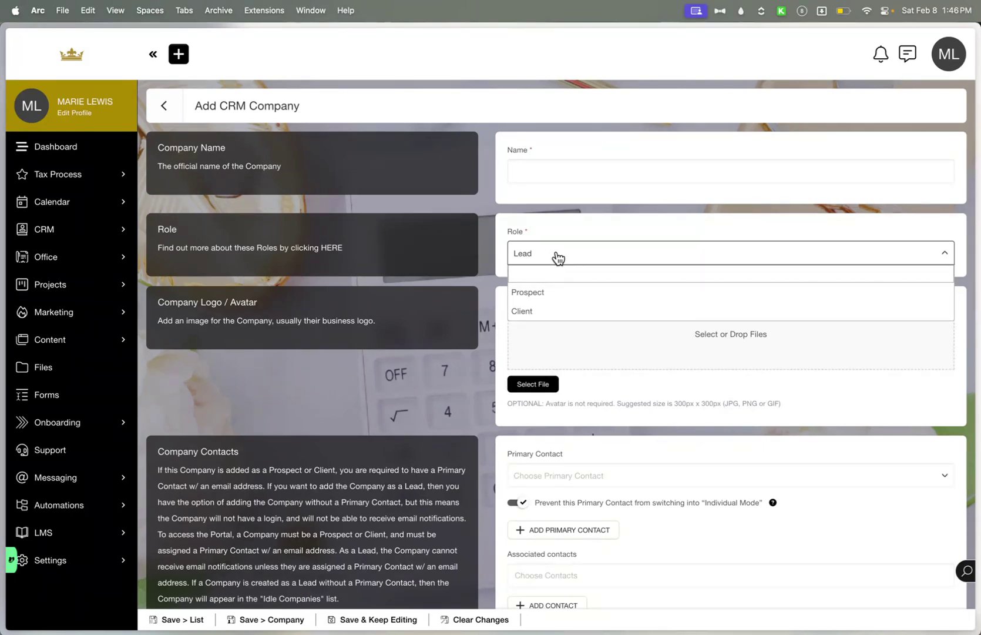
left_click(493, 338)
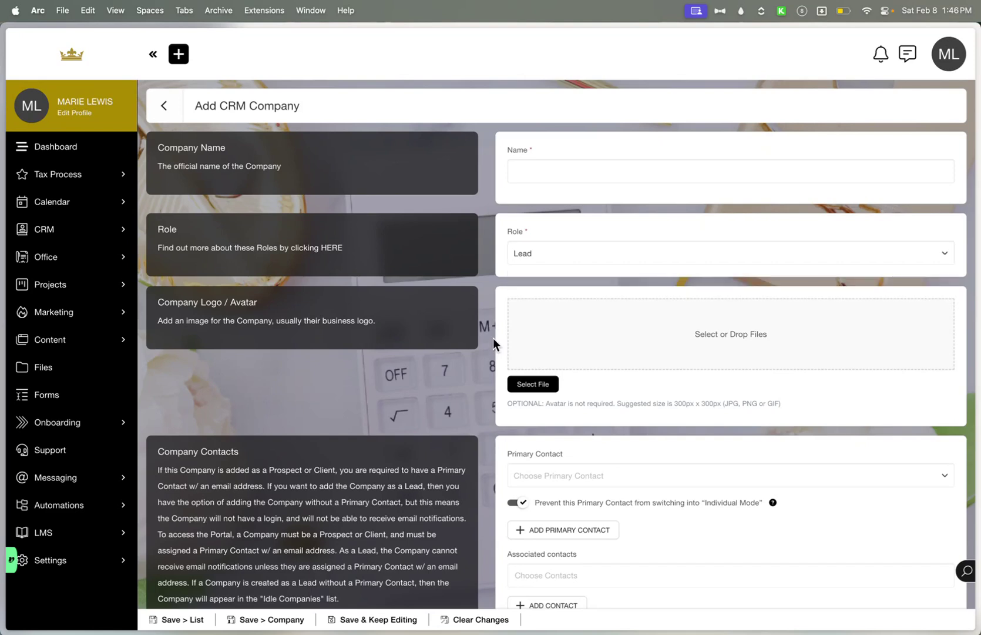
left_click(577, 265)
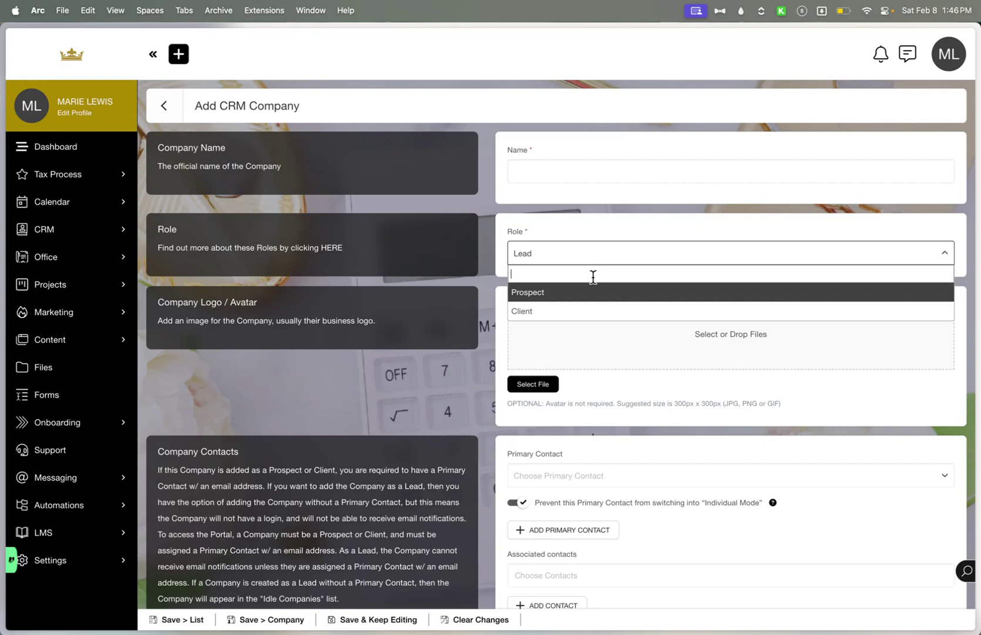
left_click(487, 324)
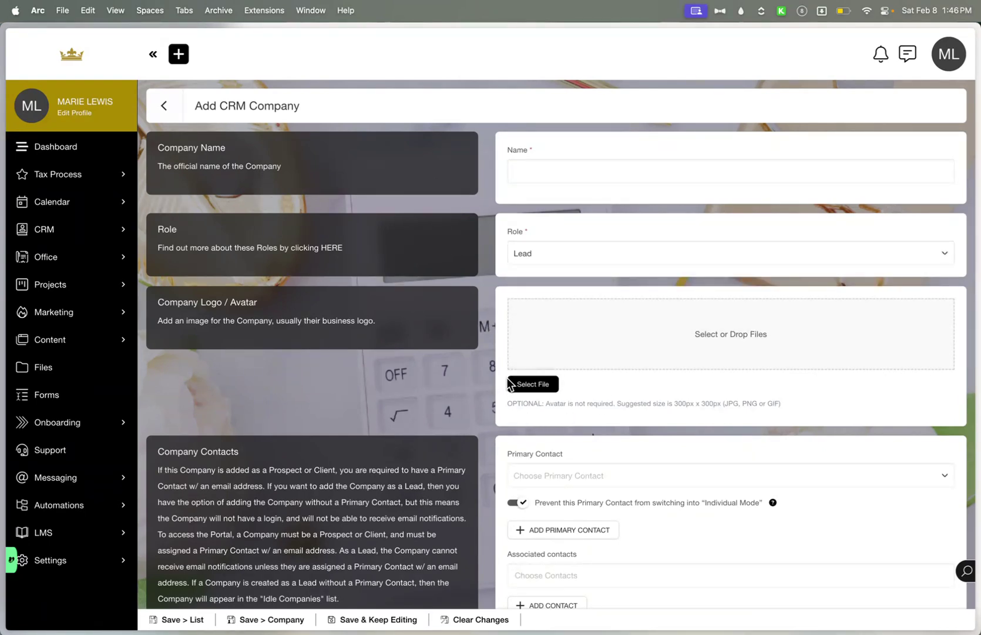
Scroll down the company form and start adding a primary contact, preset to Prospect
scroll(509, 382, "down", 5)
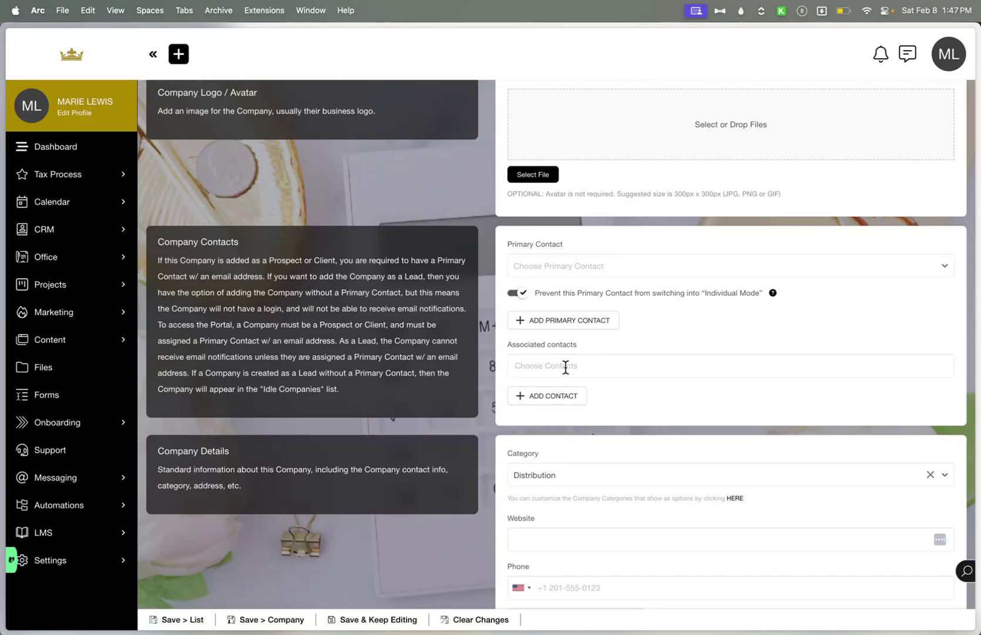
left_click(567, 322)
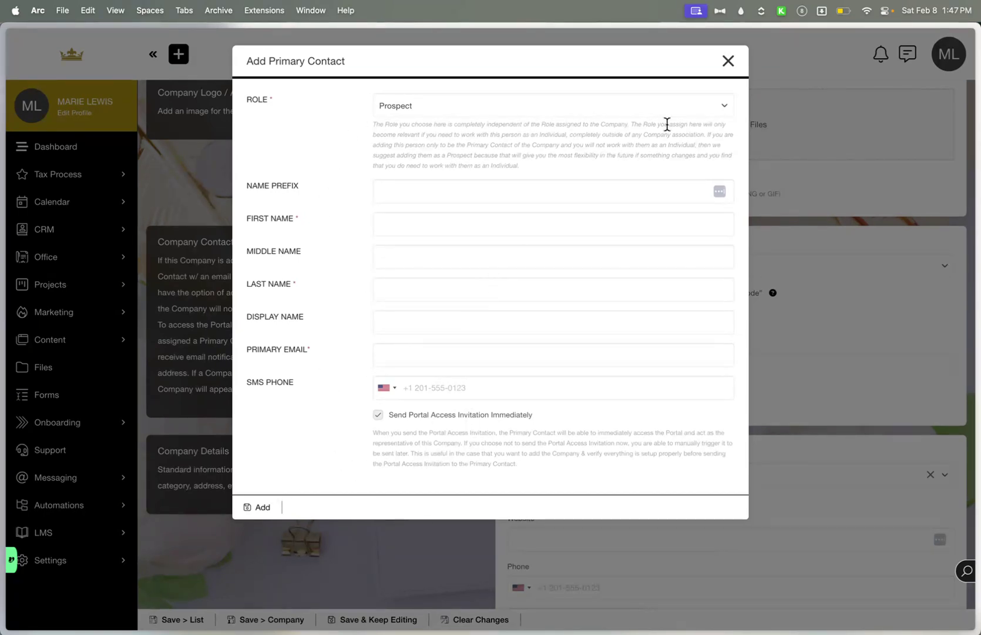
Close the primary contact dialog unsaved and search existing contacts to associate, finding none
left_click(728, 61)
left_click(620, 364)
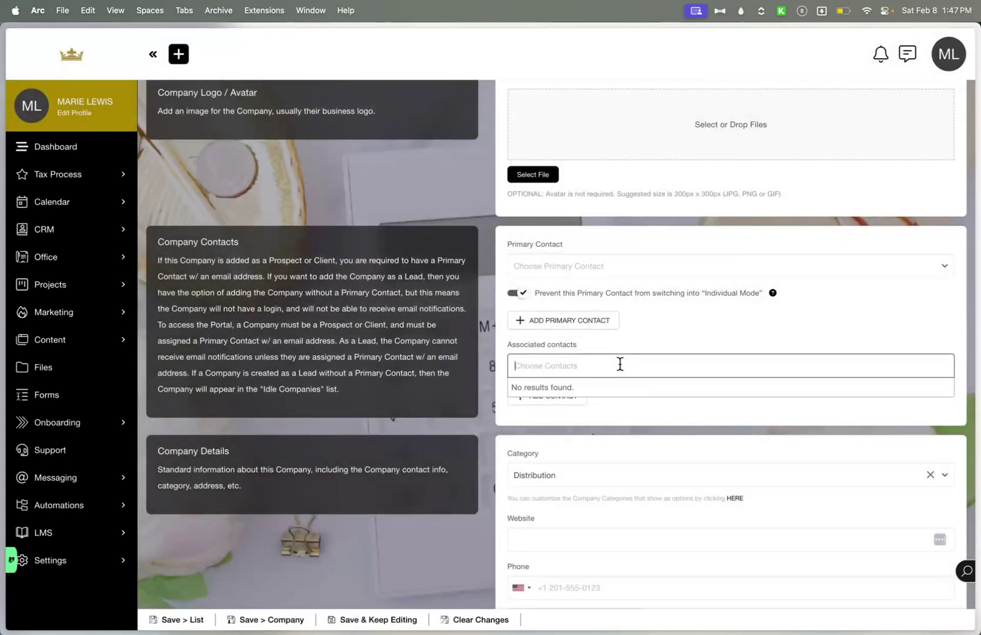
left_click(646, 416)
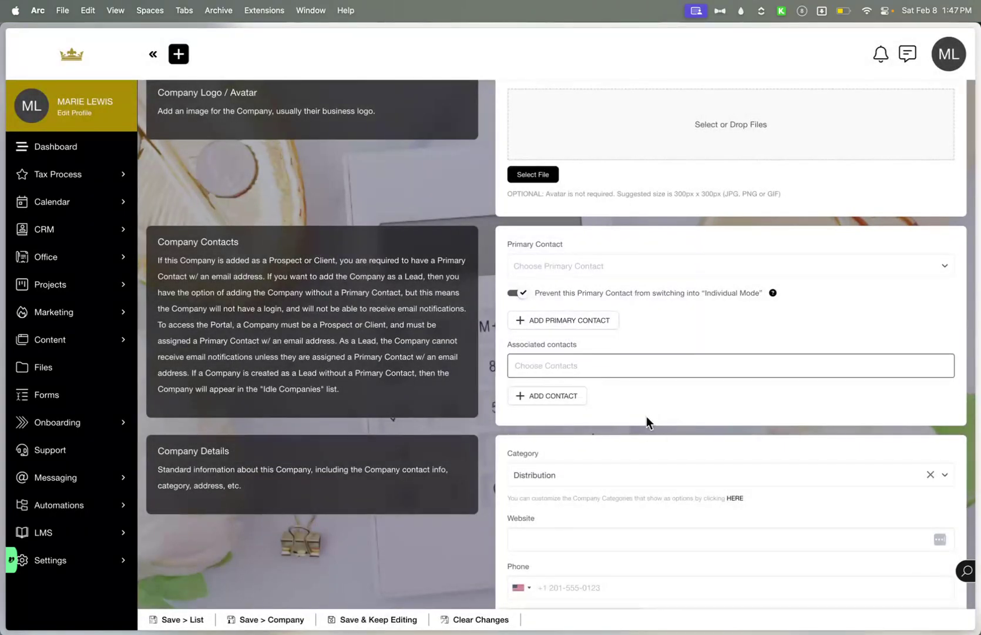
In a new Add Contact dialog, set Role to Prospect, then Client, and close it unsaved
left_click(581, 397)
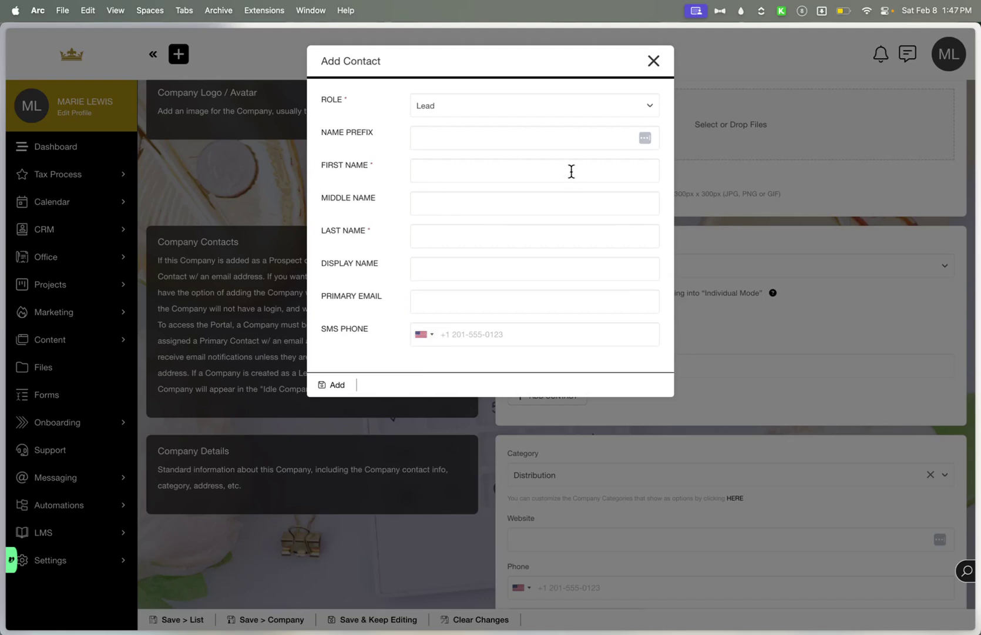
left_click(556, 115)
left_click(548, 125)
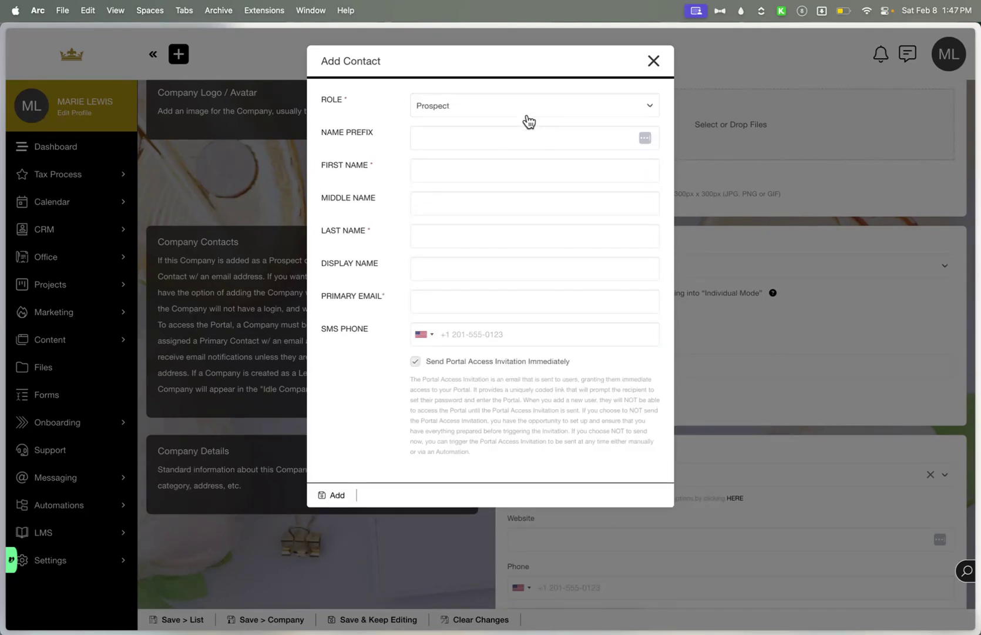
left_click(532, 105)
left_click(500, 148)
left_click(654, 60)
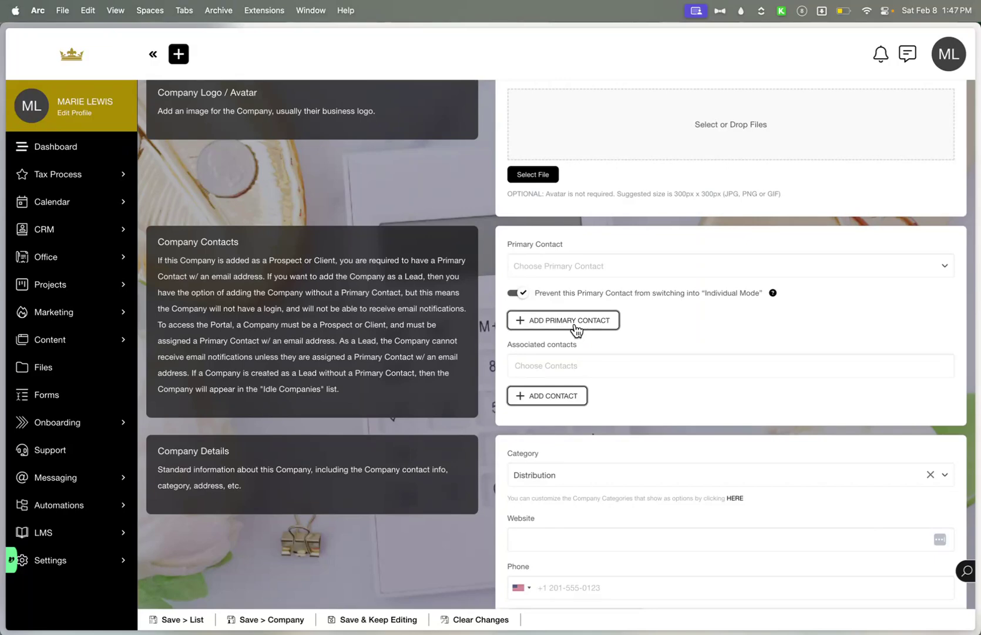
scroll(575, 330, "down", 5)
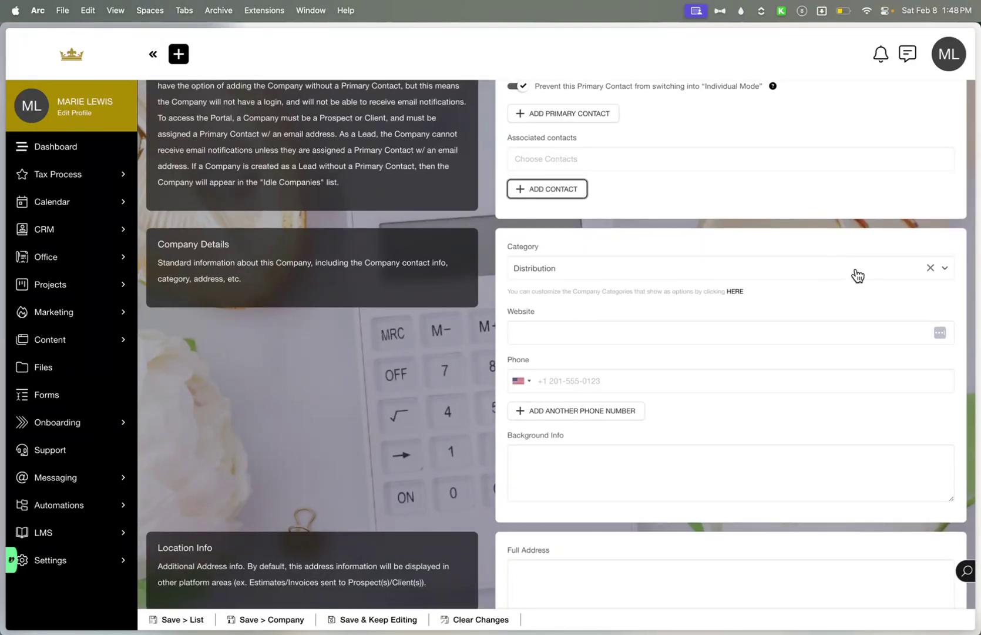
scroll(719, 376, "down", 15)
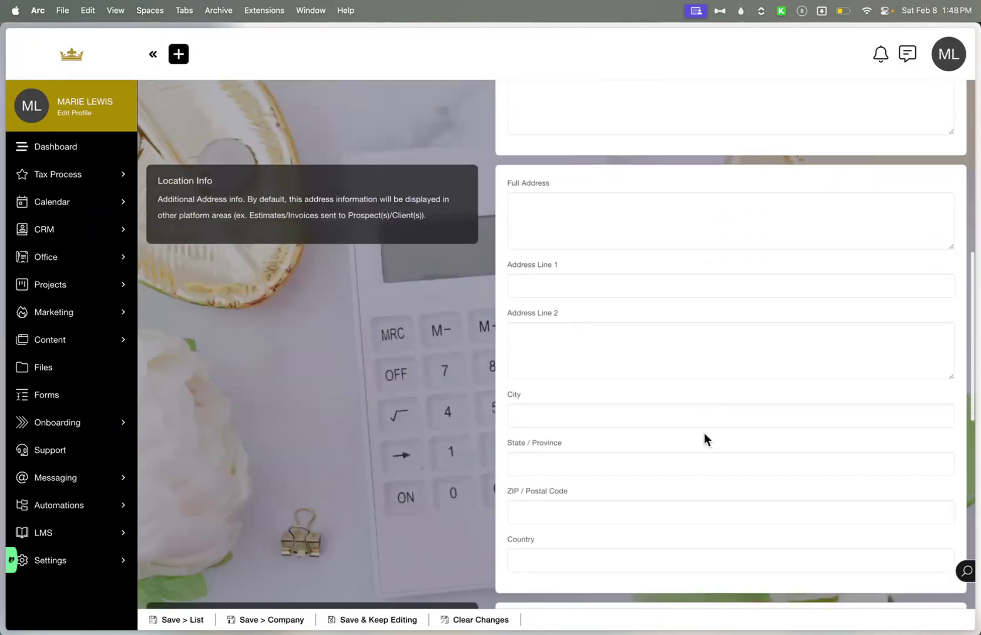
scroll(705, 436, "down", 10)
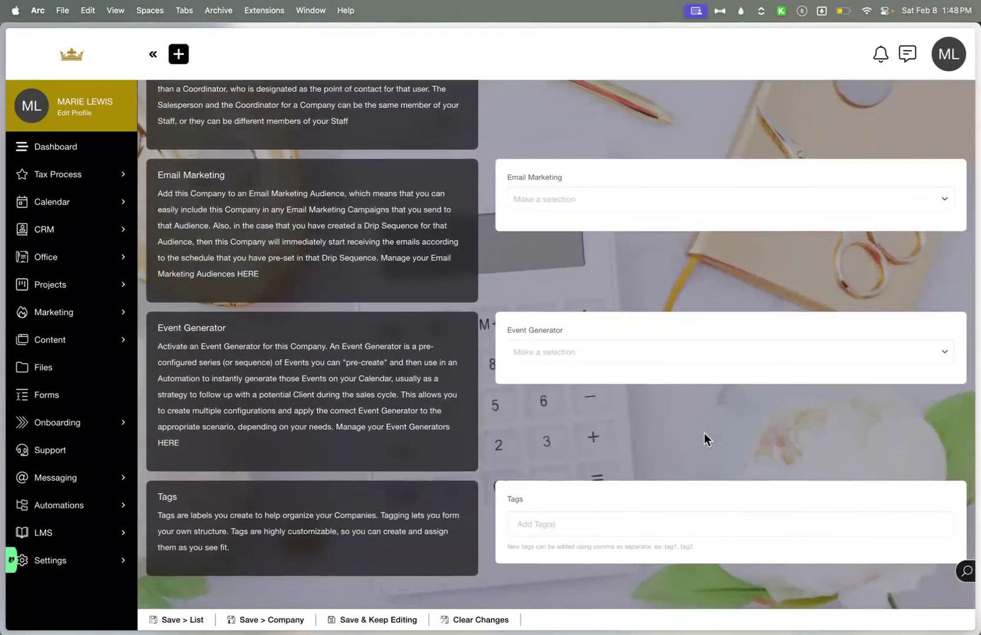
scroll(704, 435, "up", 10)
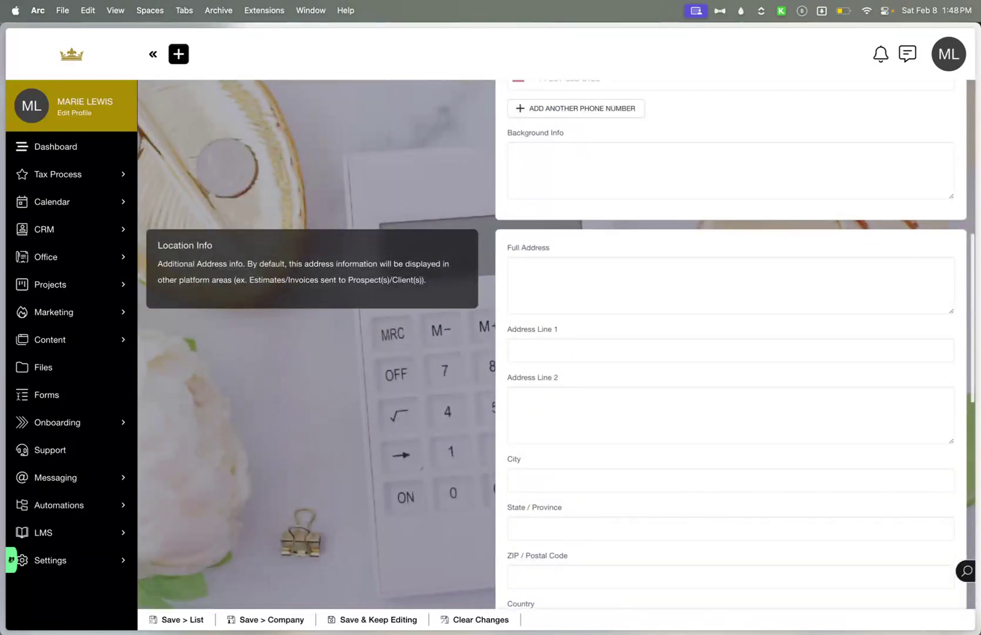
mouse_move(611, 608)
scroll(636, 403, "up", 5)
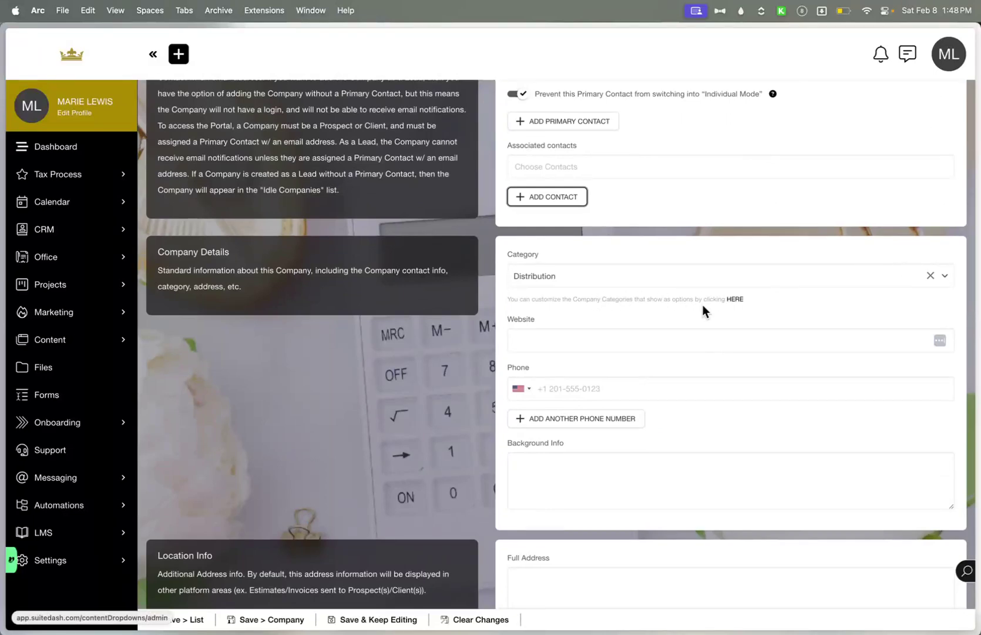
scroll(640, 444, "down", 6)
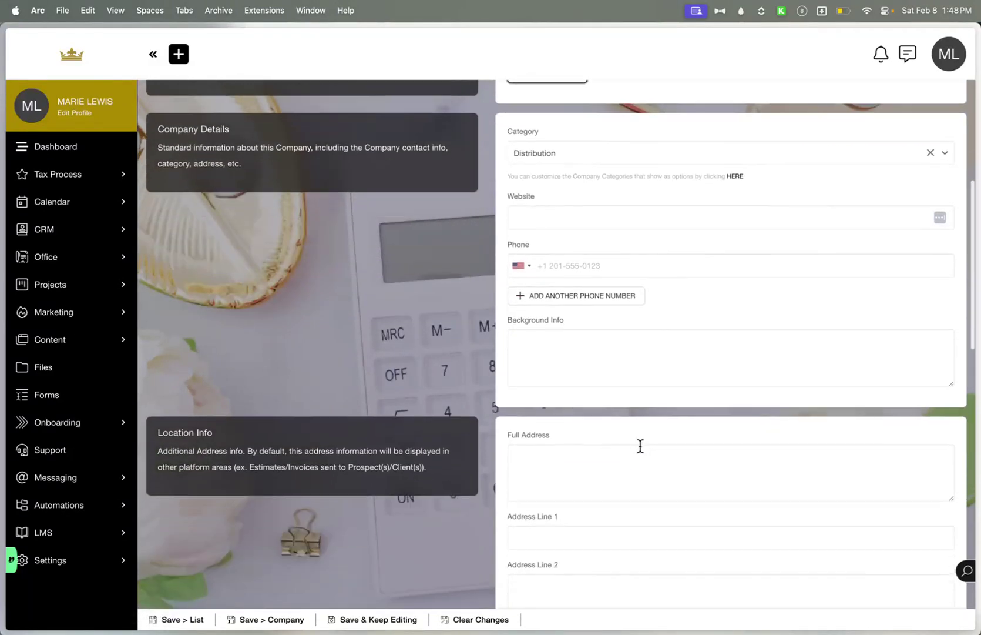
scroll(640, 445, "down", 4)
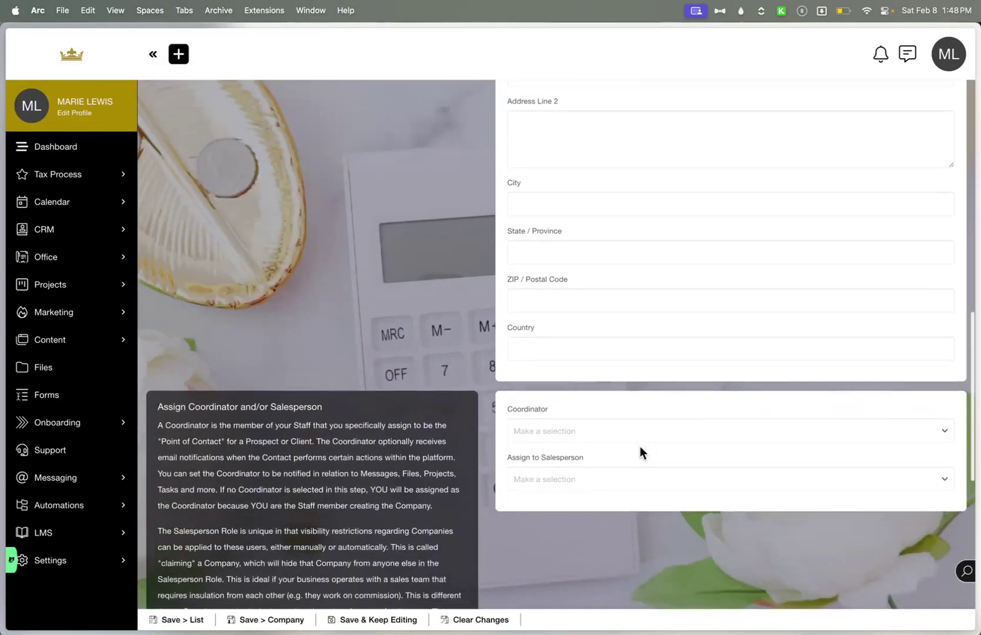
scroll(640, 446, "down", 3)
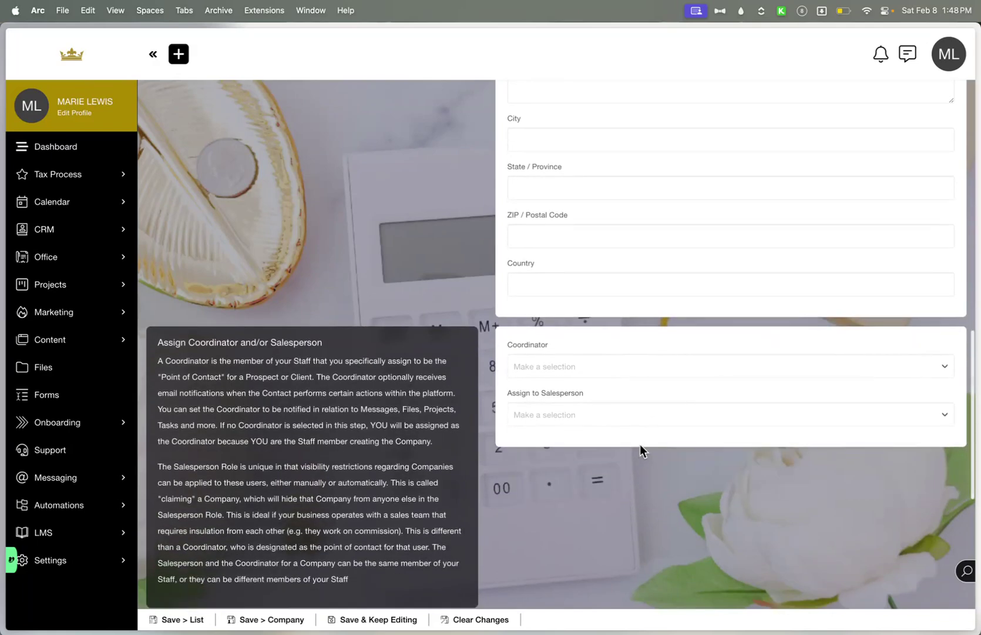
scroll(640, 444, "down", 3)
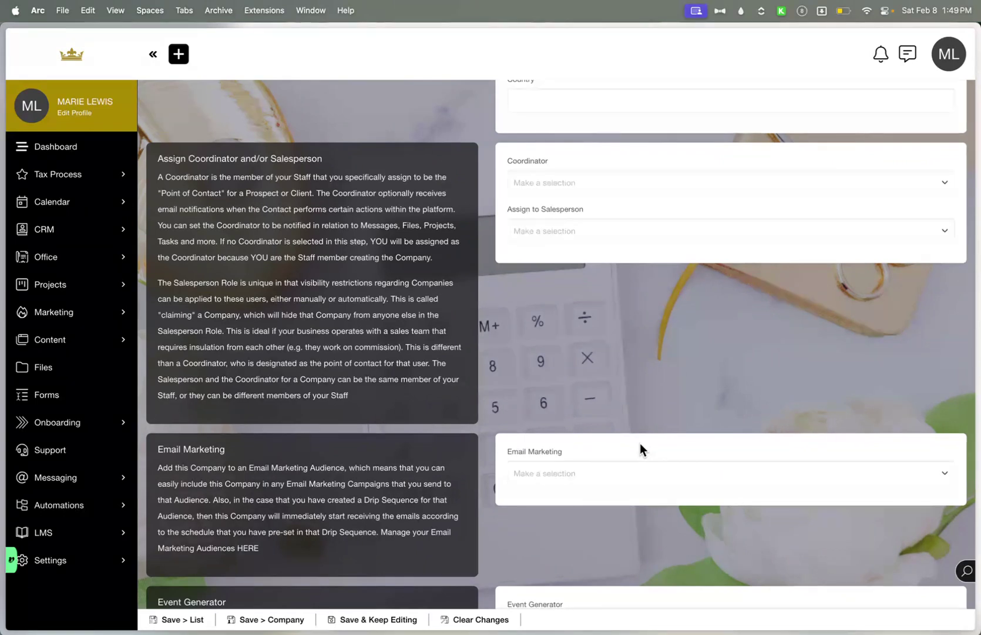
scroll(641, 445, "down", 5)
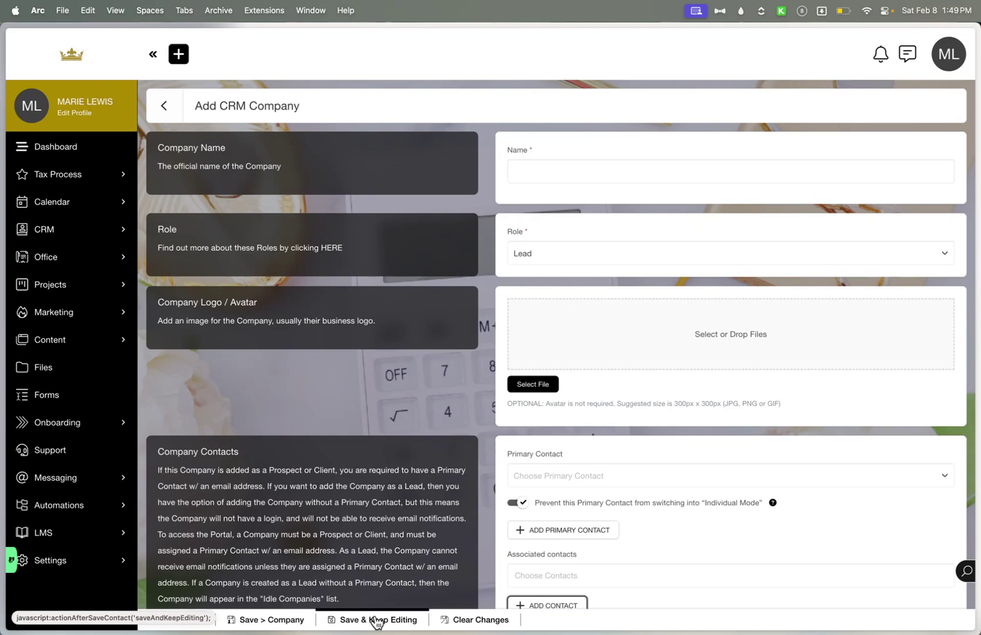
Go from Companies to the Contacts list, start a new contact, and view its role options
left_click(165, 107)
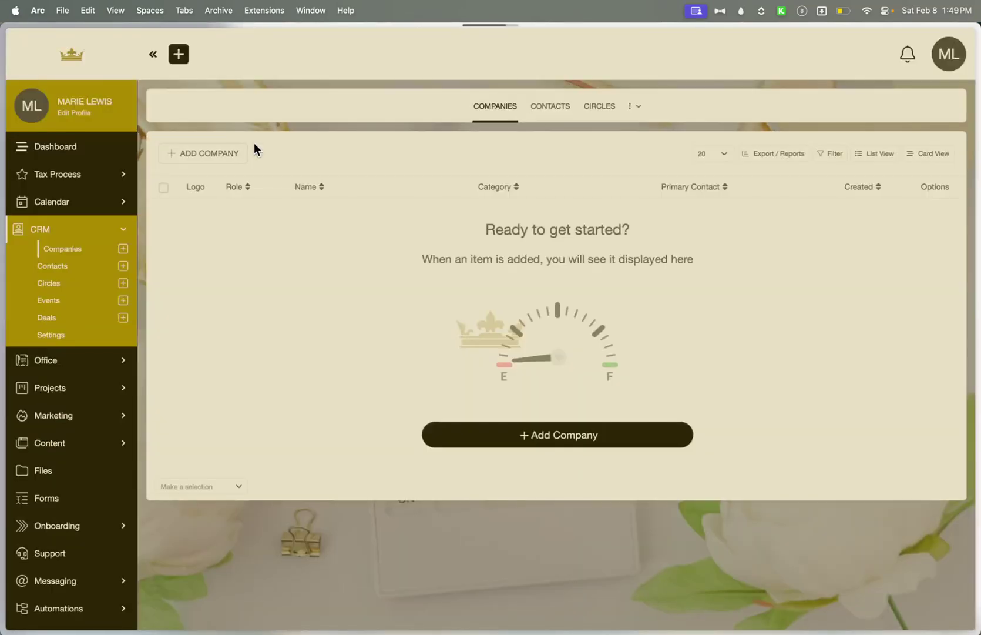
left_click(554, 107)
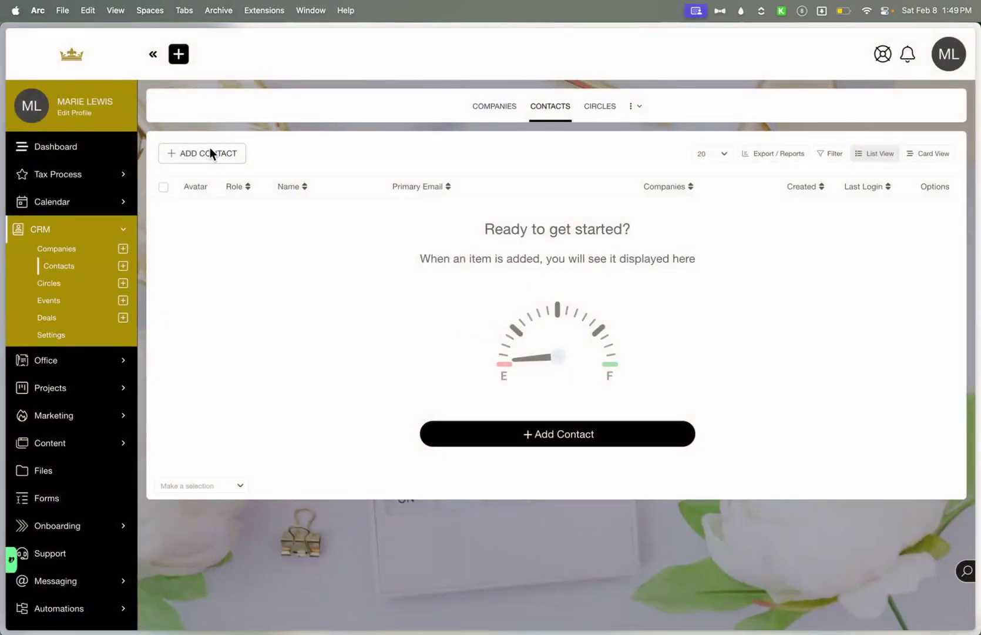
left_click(210, 154)
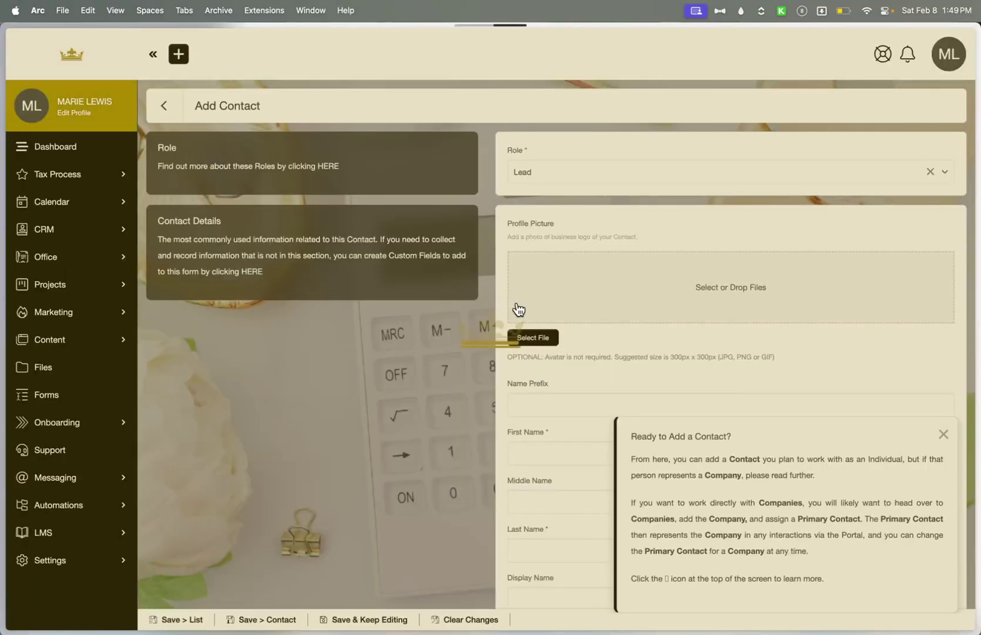
scroll(655, 319, "down", 1)
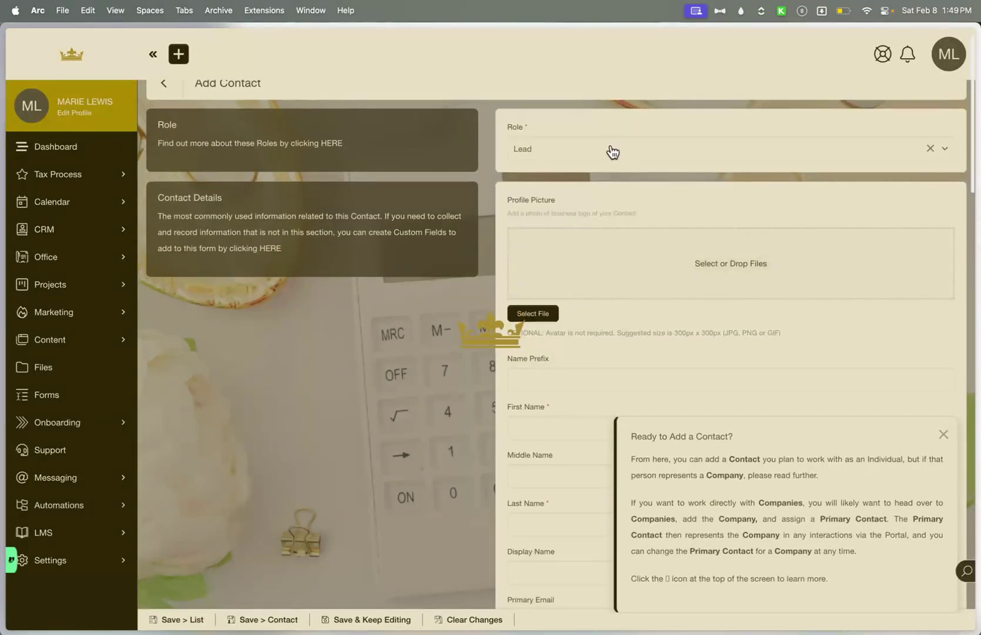
left_click(613, 151)
left_click(943, 436)
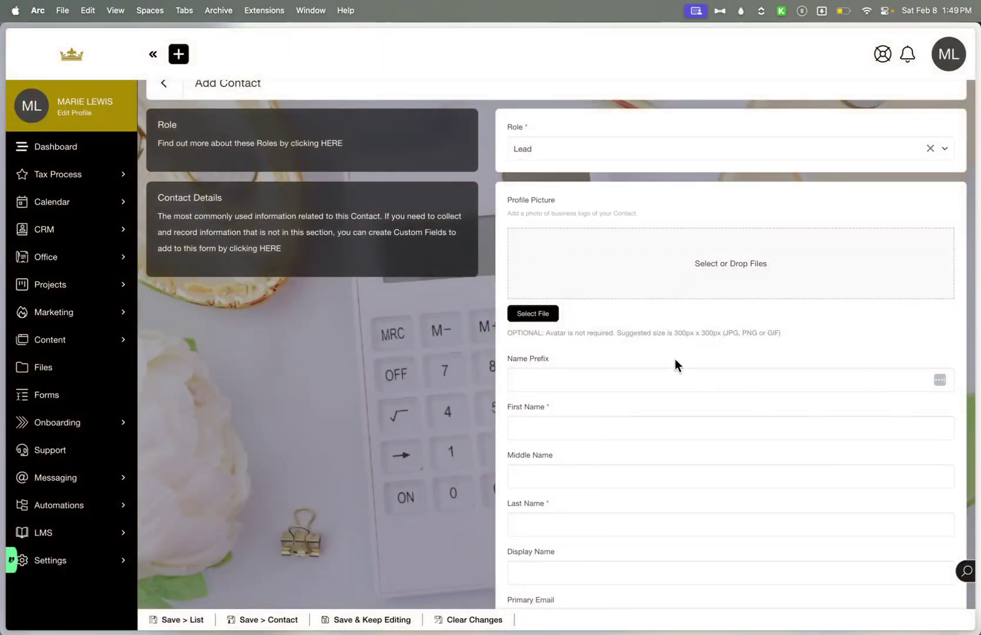
Review the contact form's Company and Coordinator options, then return to the empty Contacts list
scroll(675, 359, "down", 5)
scroll(676, 359, "down", 5)
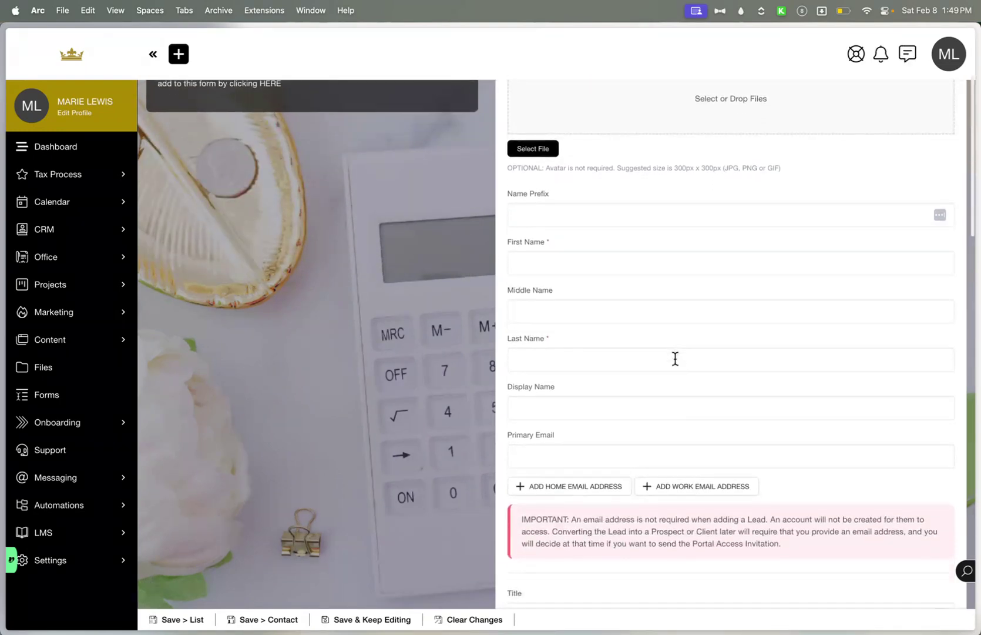
scroll(675, 350, "down", 10)
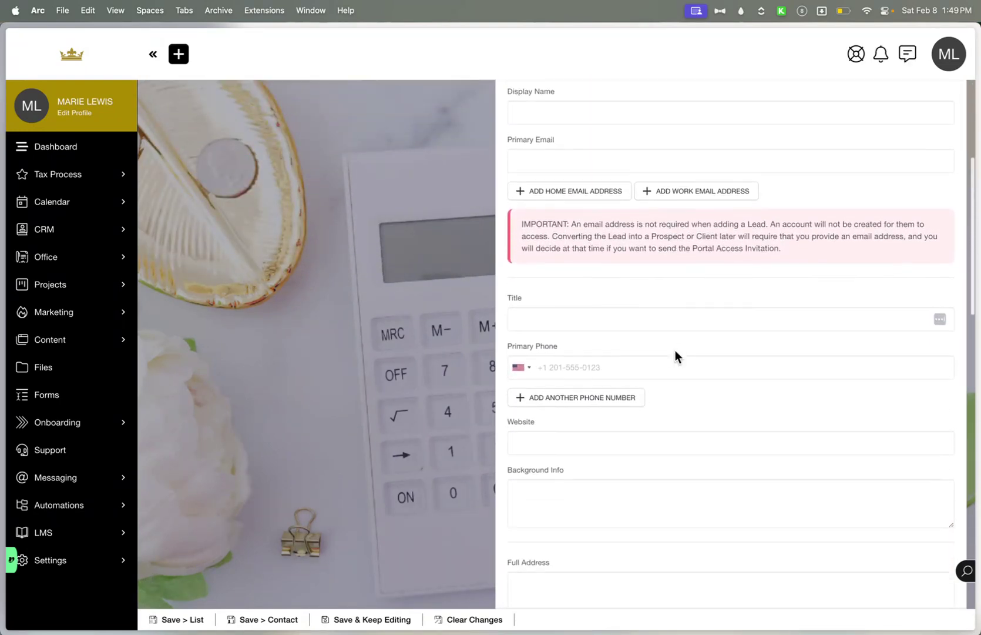
scroll(675, 350, "down", 7)
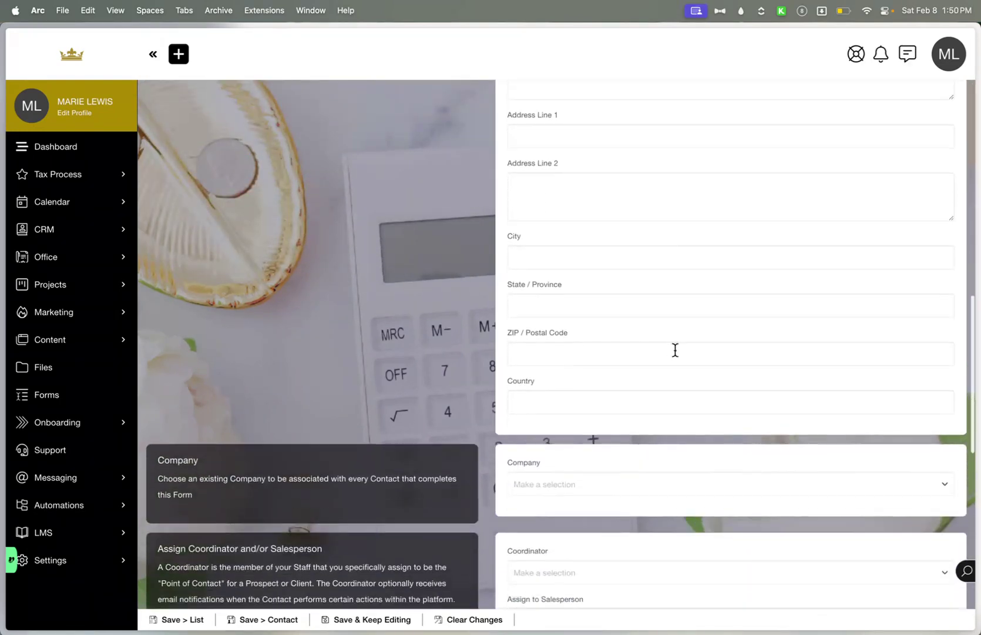
left_click(633, 282)
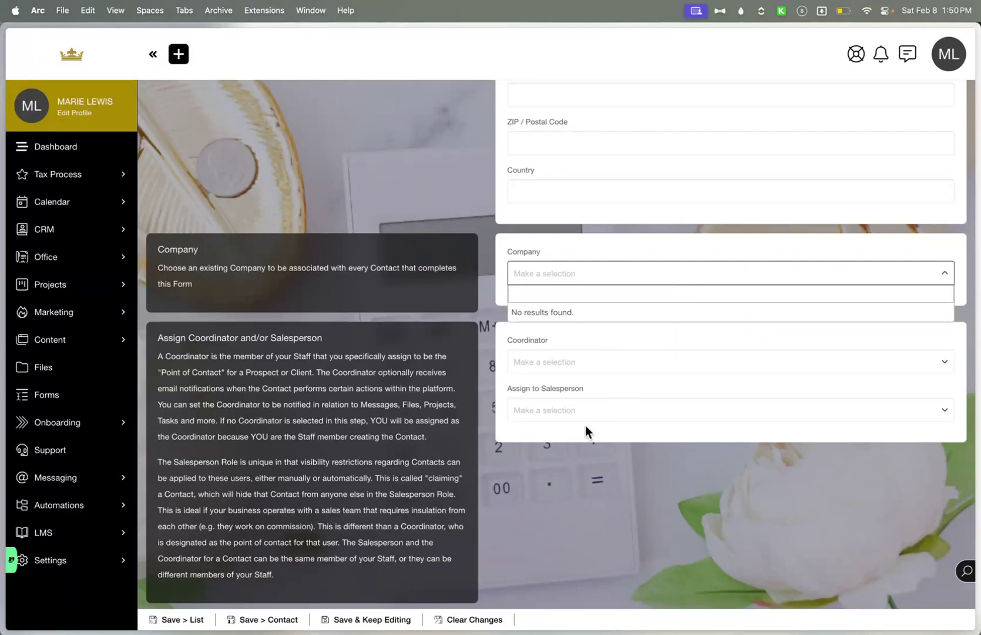
left_click(599, 365)
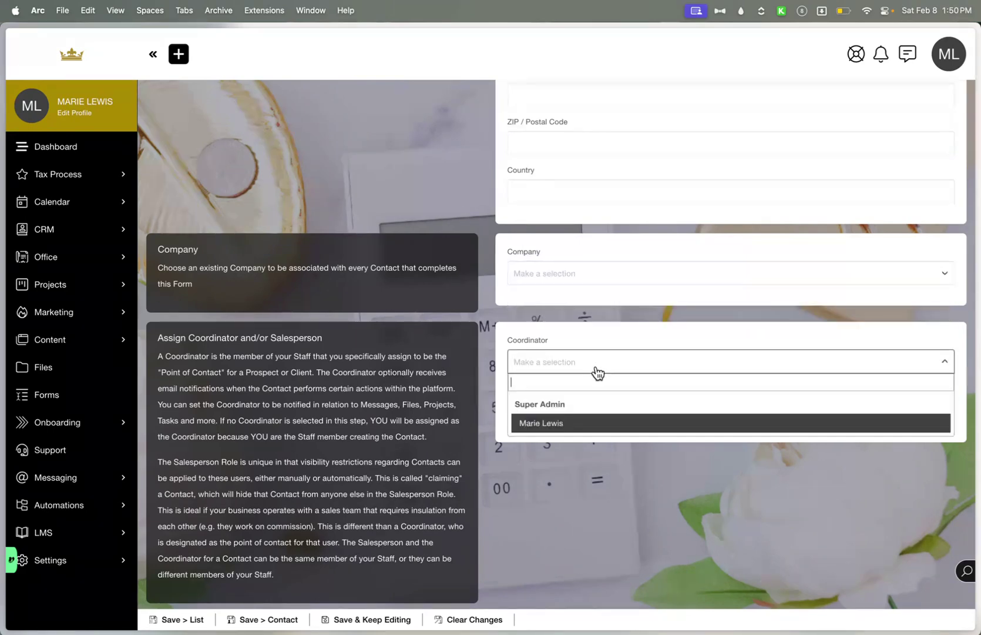
left_click(588, 466)
scroll(589, 451, "down", 1)
scroll(589, 450, "down", 8)
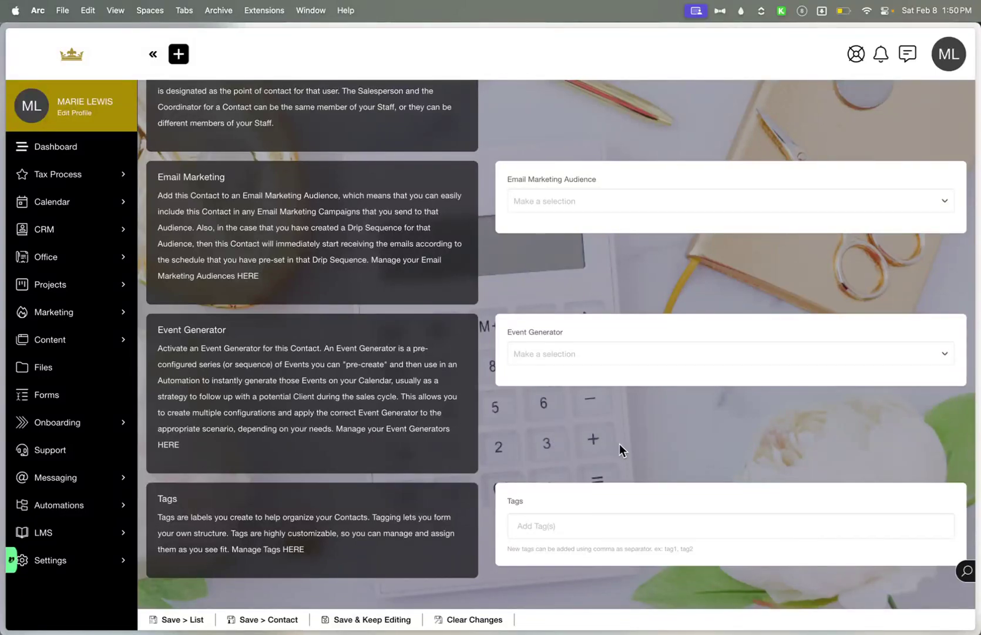
scroll(620, 443, "up", 15)
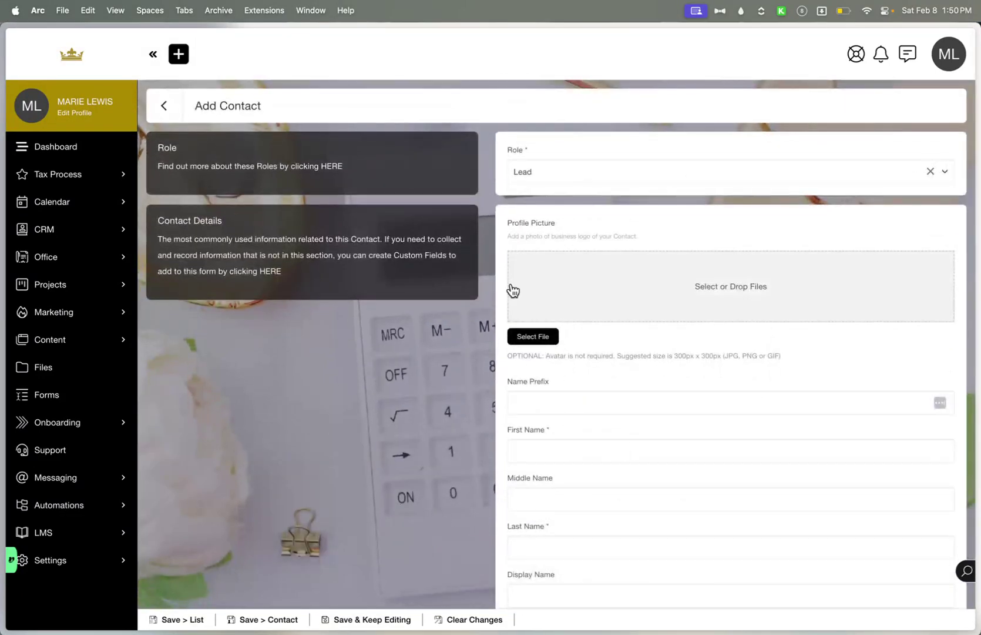
left_click(163, 119)
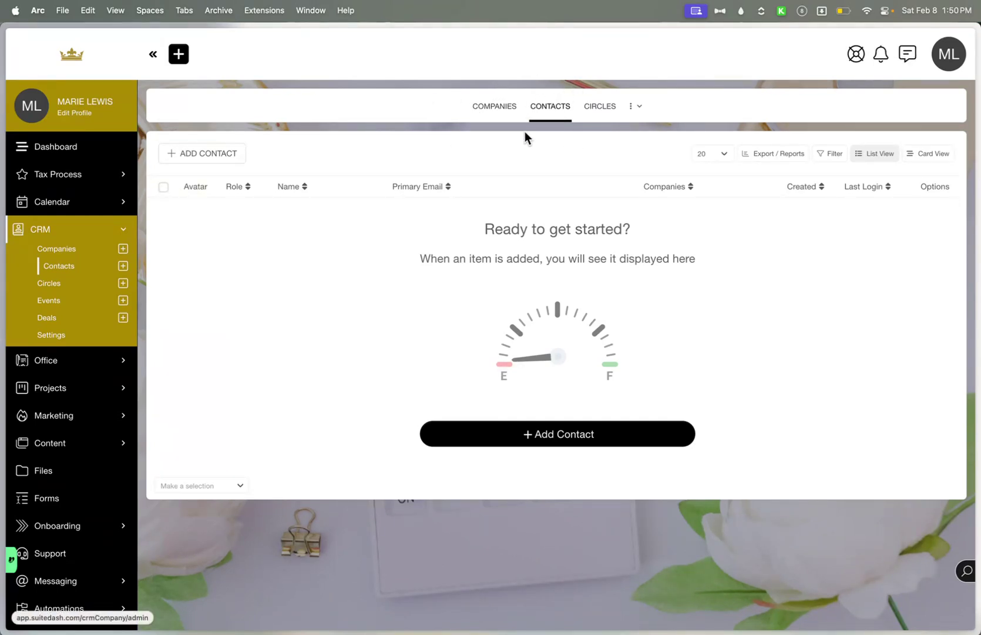
Switch to the Circles tab and open a blank Add Circle form with color #7F4A0D
left_click(608, 109)
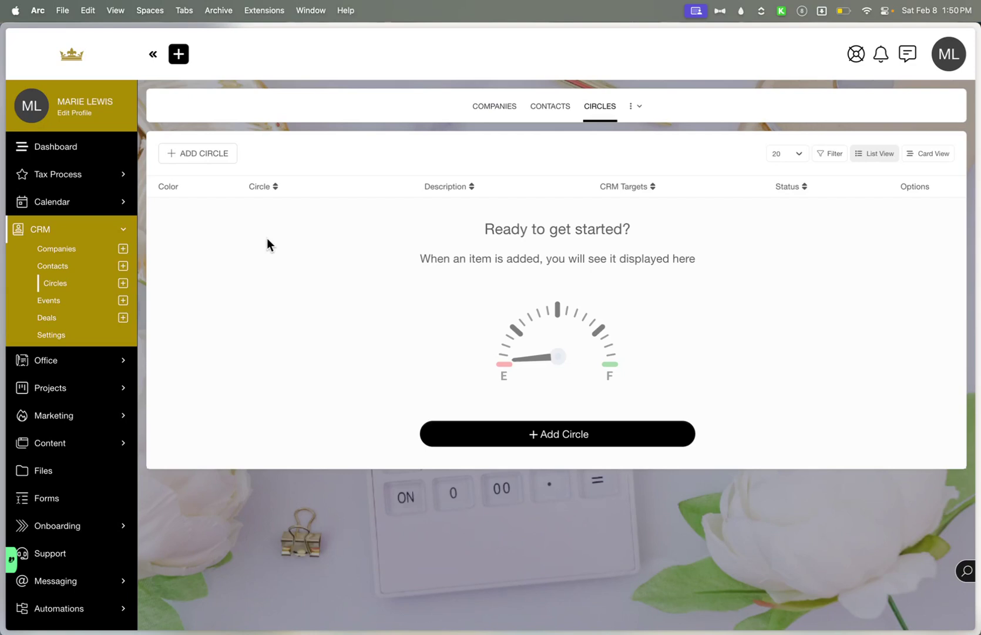
left_click(226, 153)
Review the Add Circle fields, users, custom field categories and Create & Sync, then cancel unsaved
left_click(440, 101)
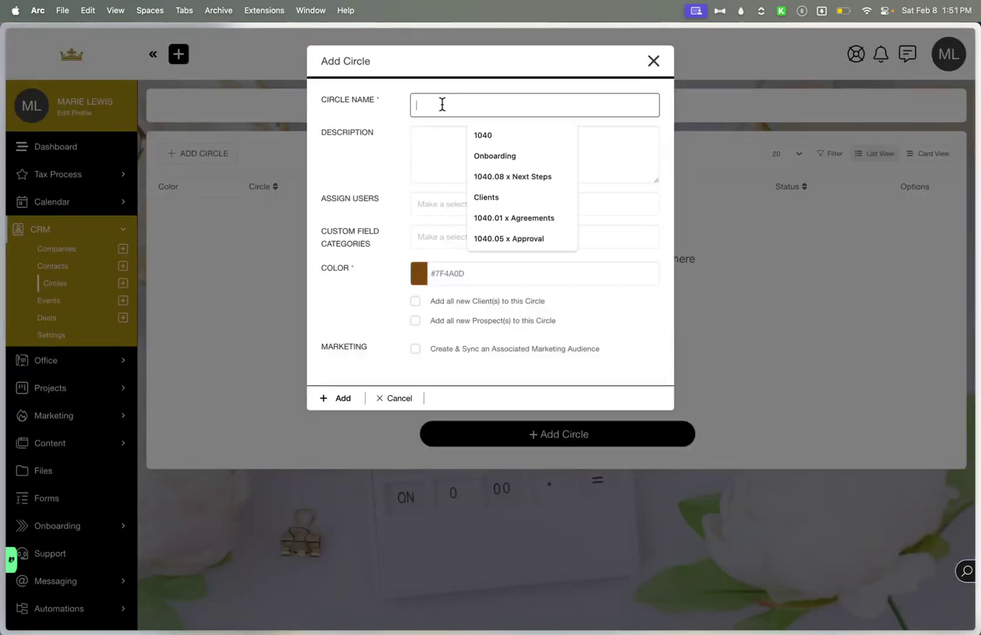
left_click(436, 145)
left_click(444, 200)
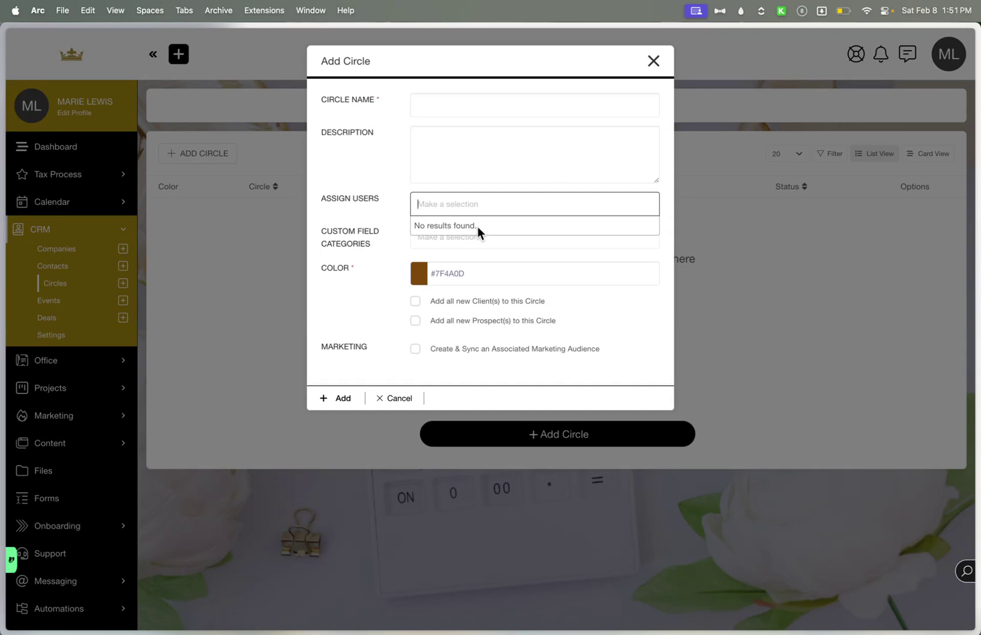
left_click(360, 244)
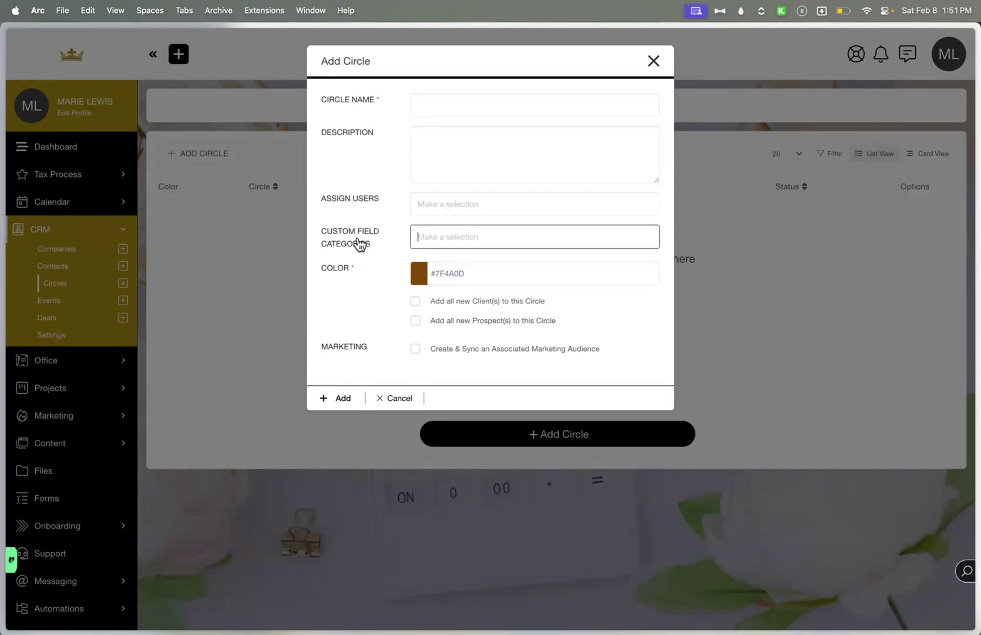
left_click(457, 229)
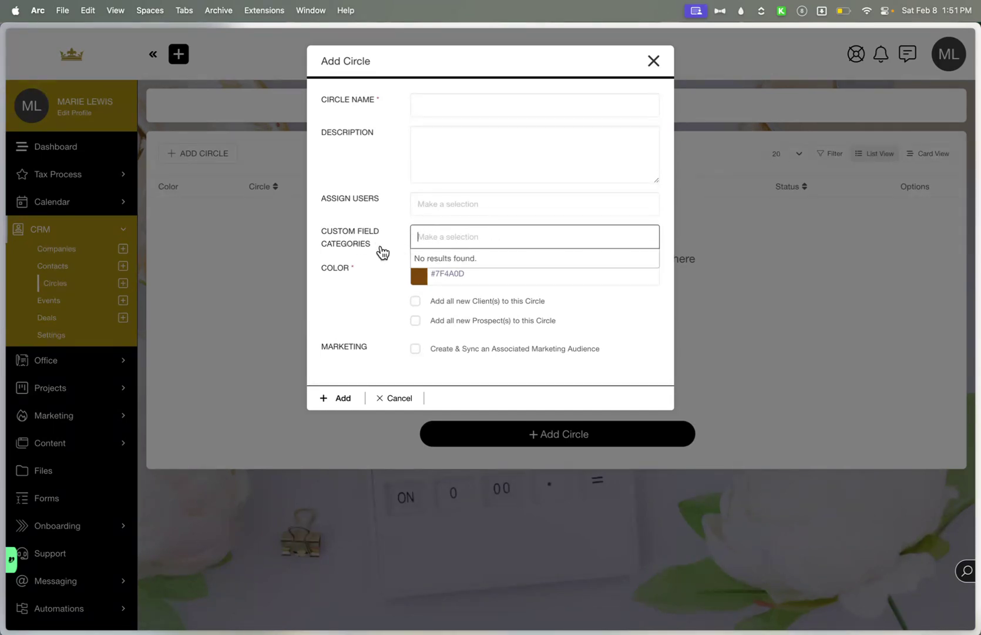
left_click(382, 319)
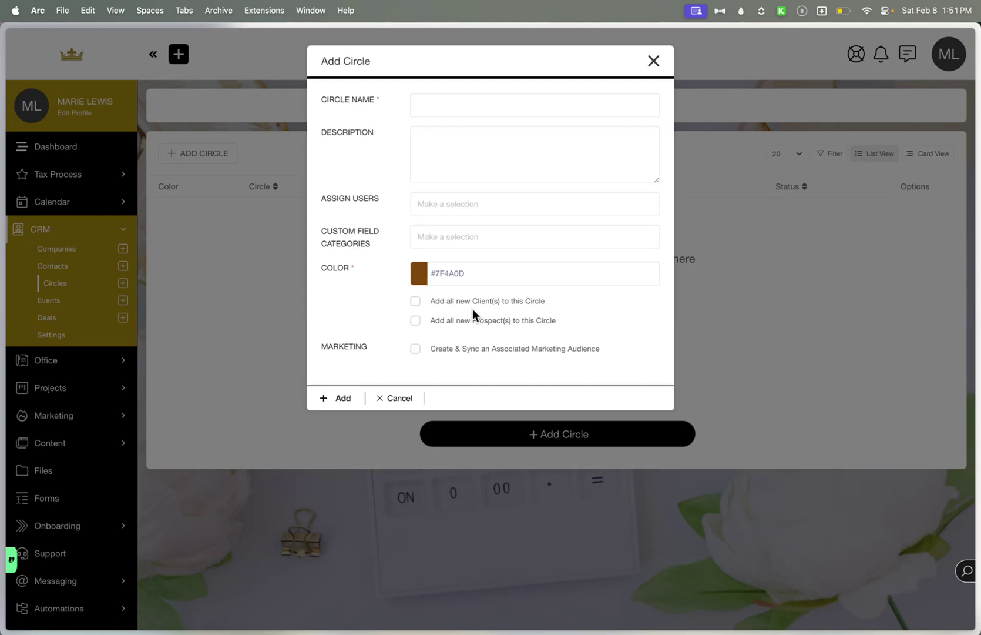
left_click(415, 350)
left_click(455, 108)
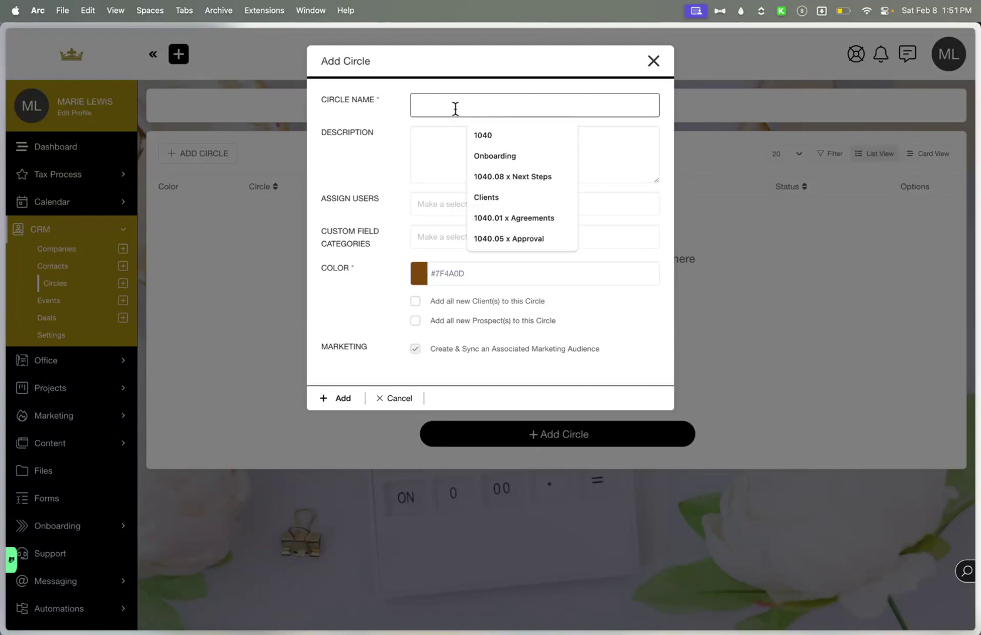
left_click(359, 206)
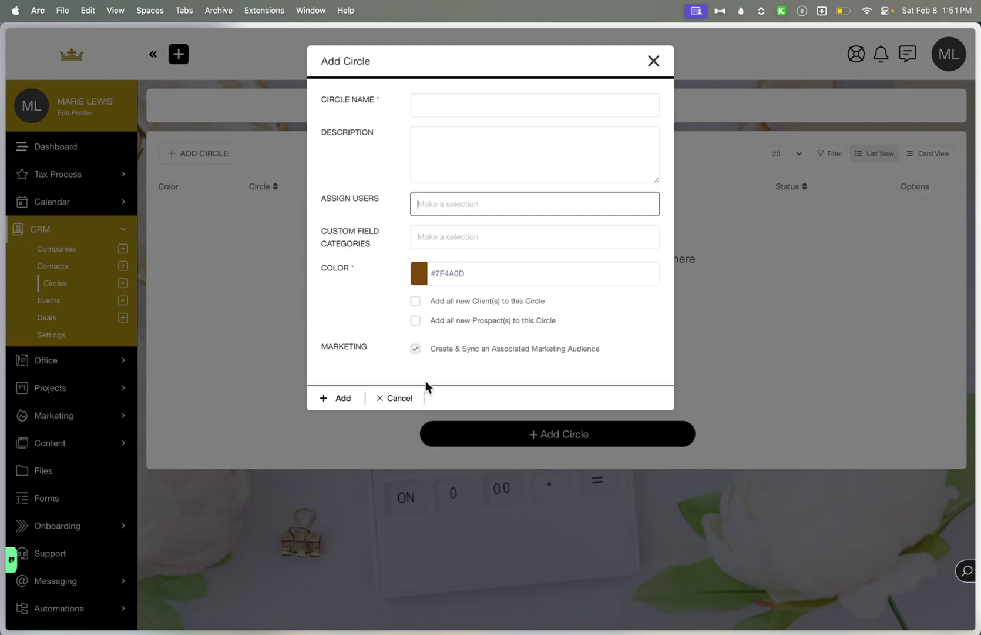
left_click(398, 399)
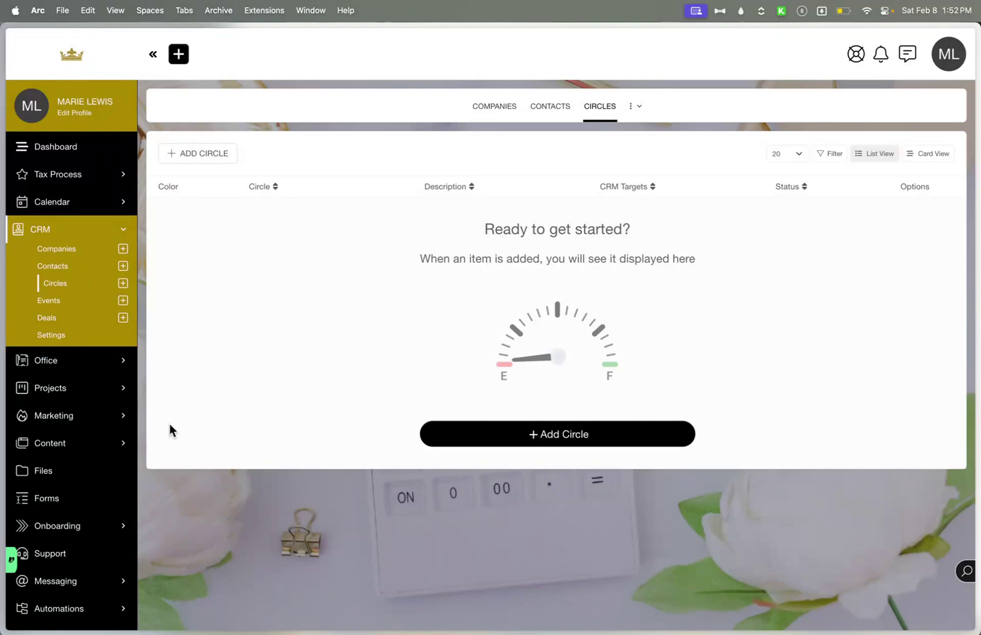
Expand Content in the sidebar and open Inactive Contacts from the CRM ⋮ menu
left_click(109, 441)
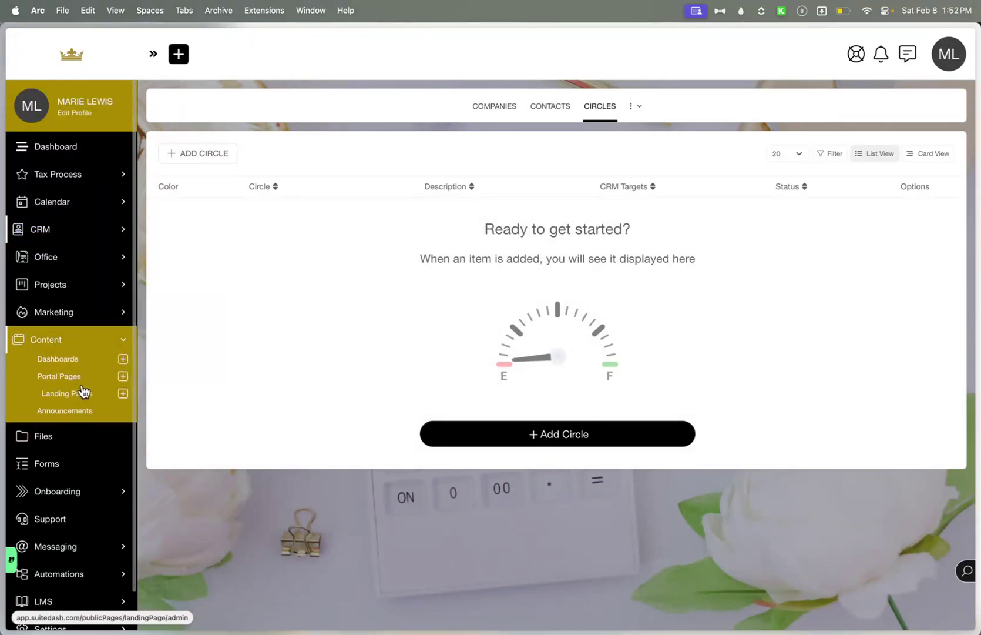
scroll(58, 579, "down", 1)
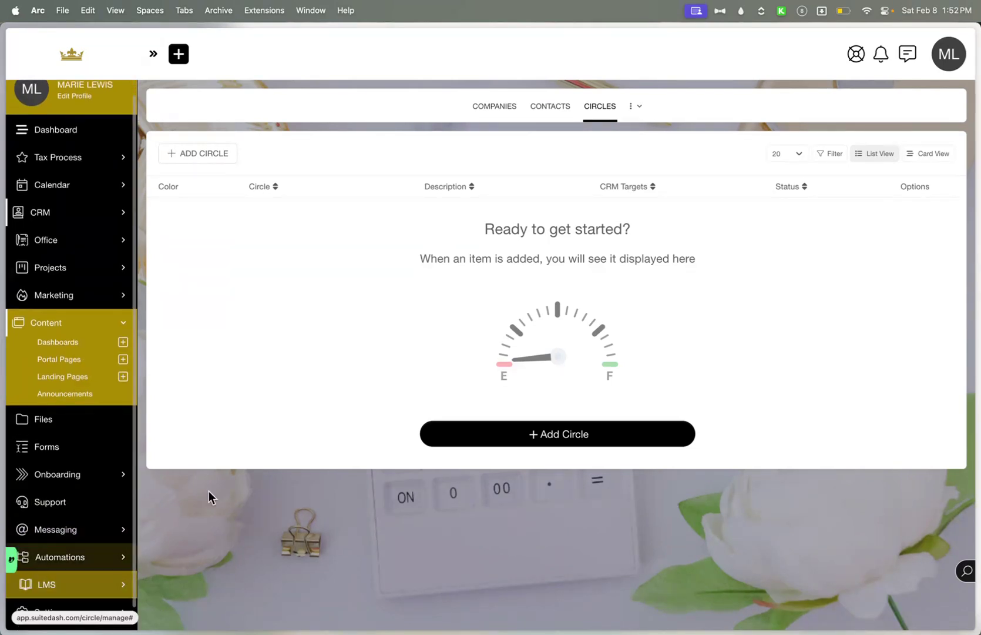
scroll(276, 399, "down", 1)
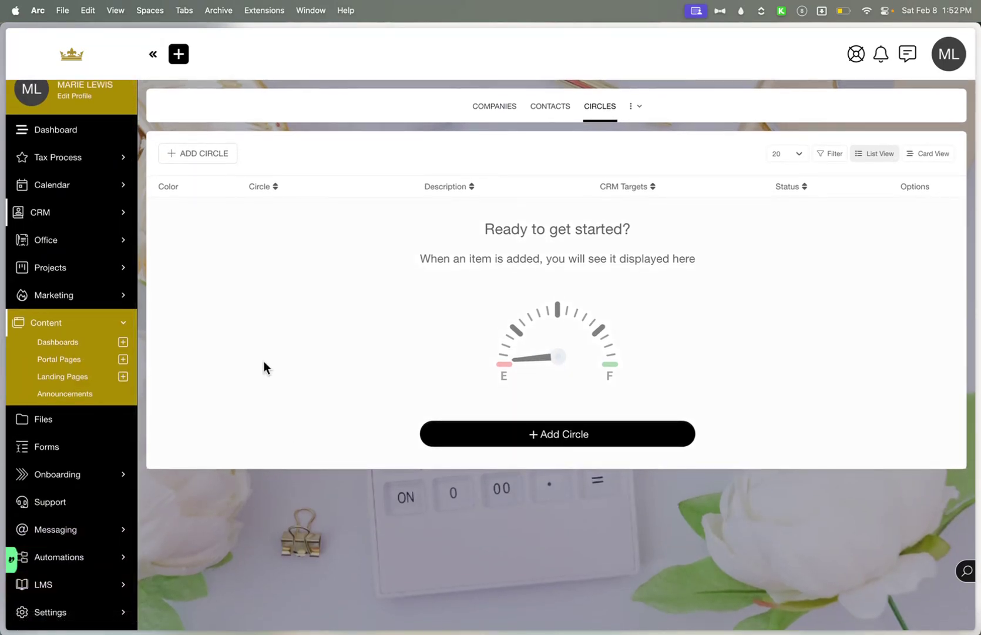
left_click(631, 110)
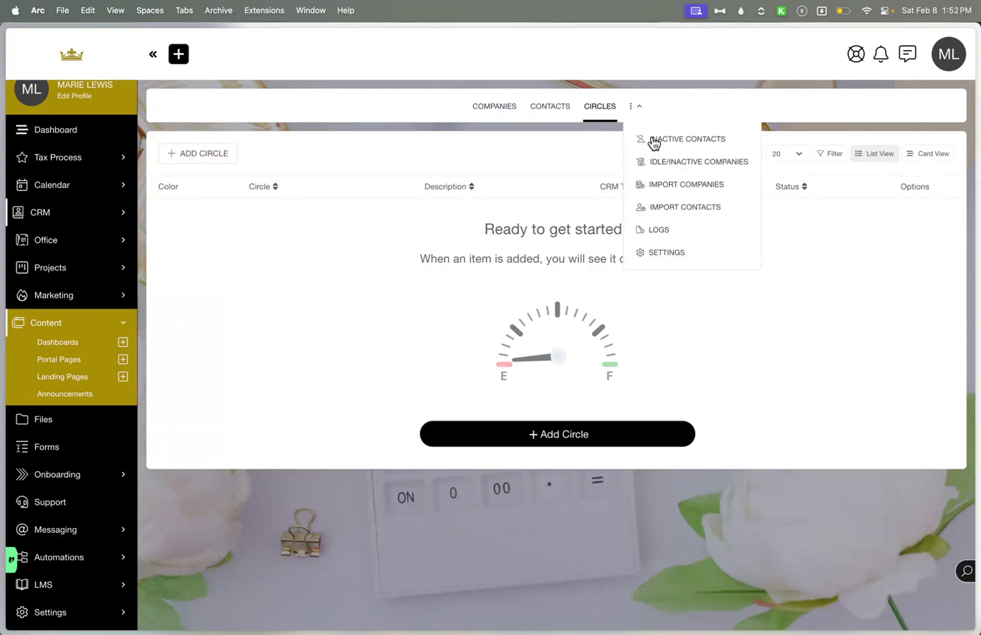
left_click(708, 140)
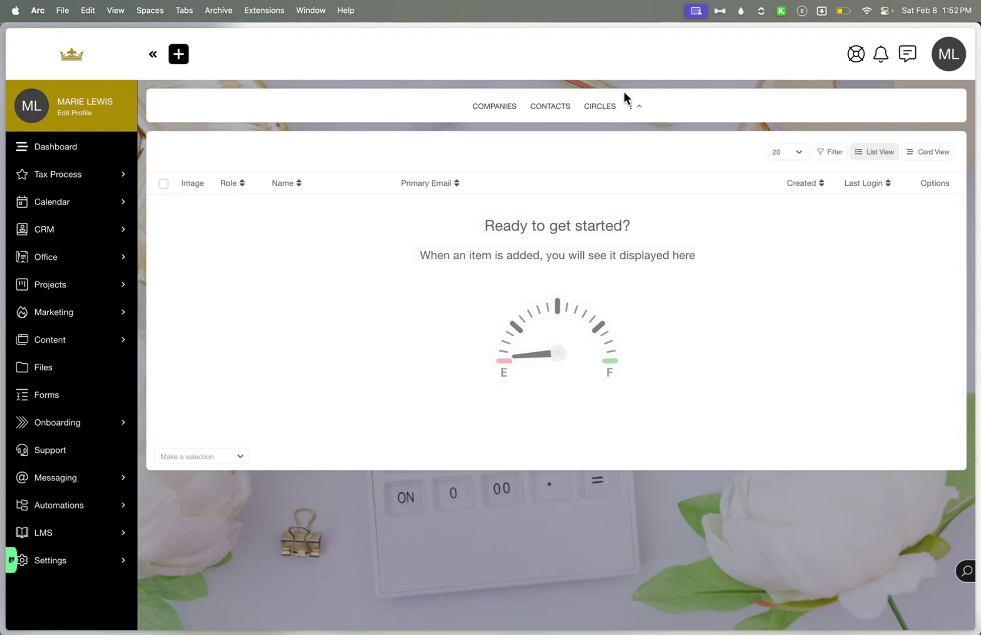
Check the extra CRM pages menu and the bulk actions available for inactive contacts
left_click(635, 106)
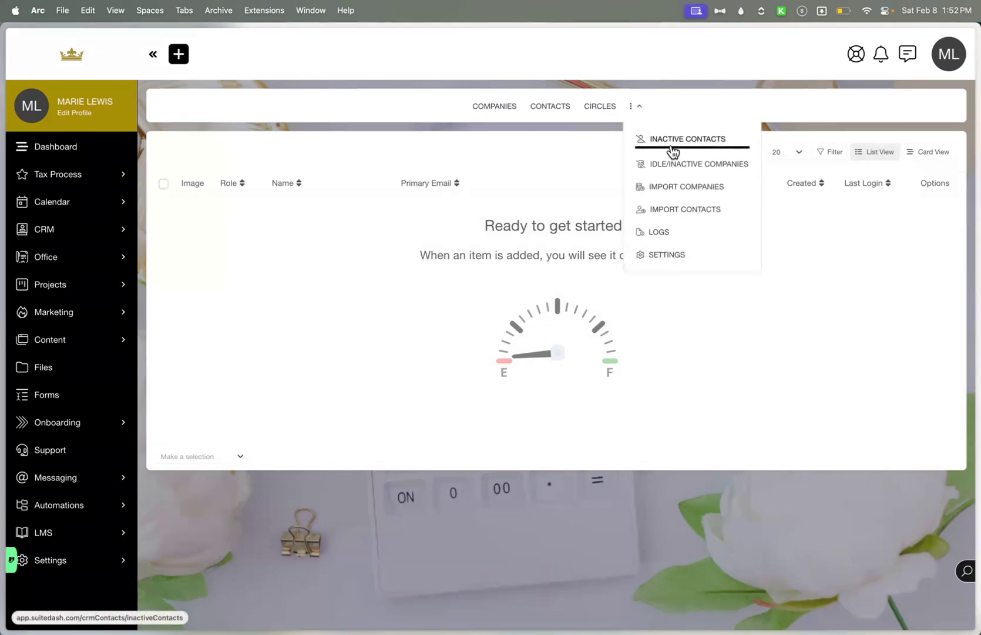
left_click(335, 353)
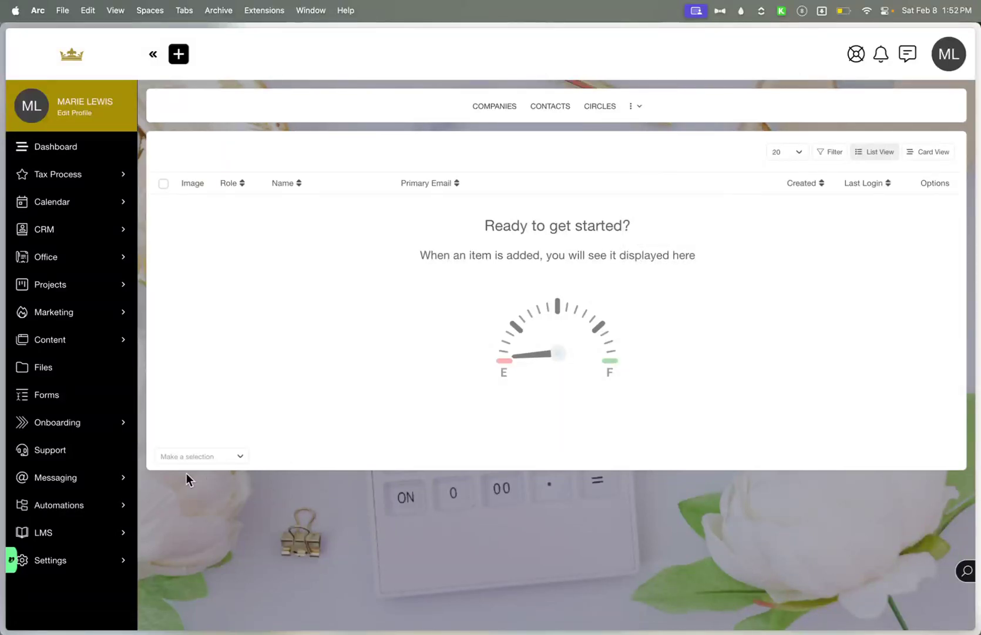
left_click(203, 456)
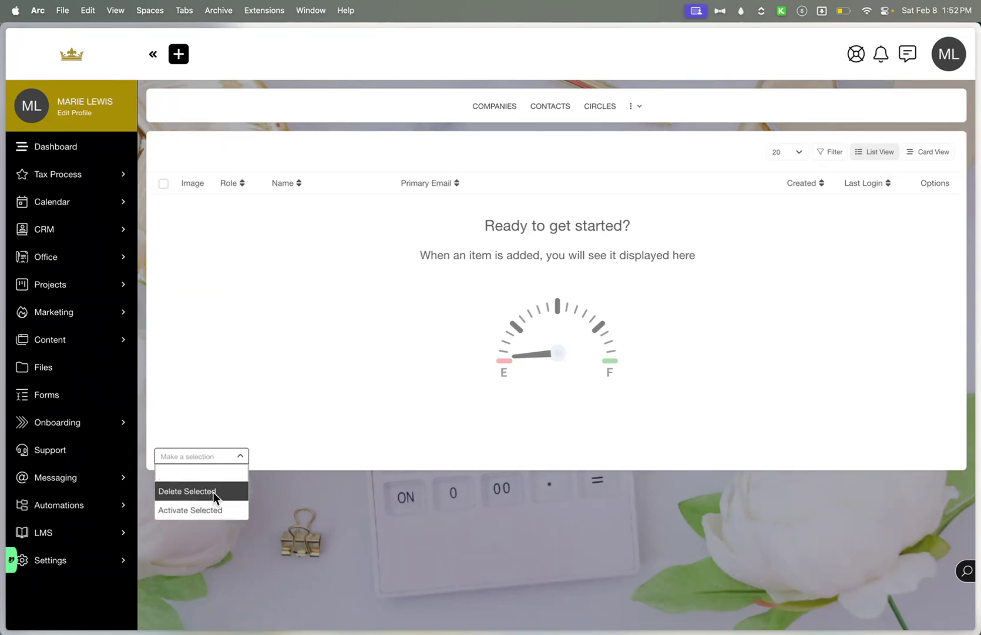
Open Idle/Inactive Companies, check its bulk actions, then go to Import Companies
left_click(639, 107)
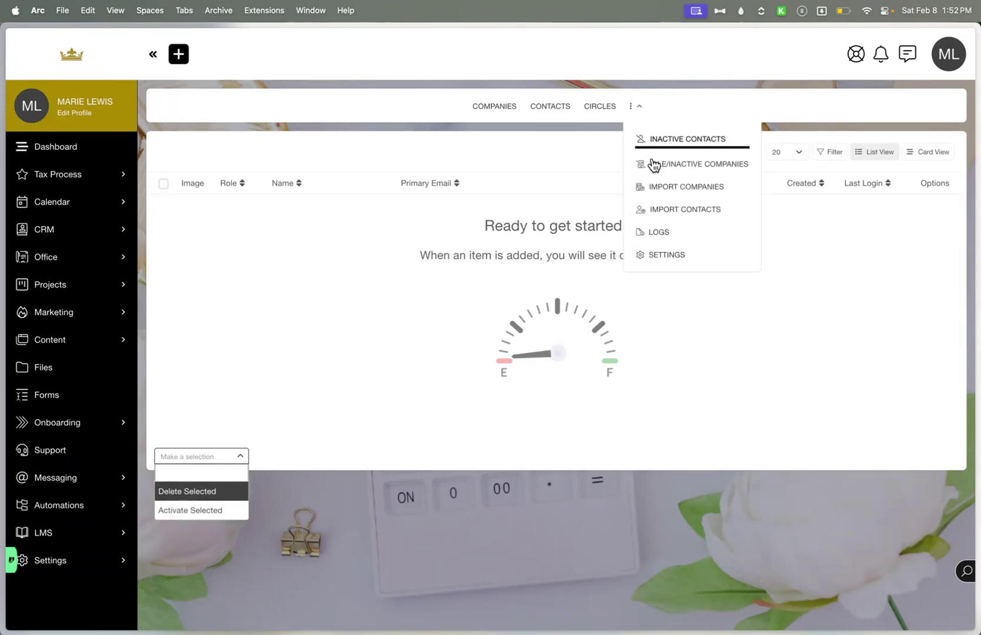
left_click(655, 162)
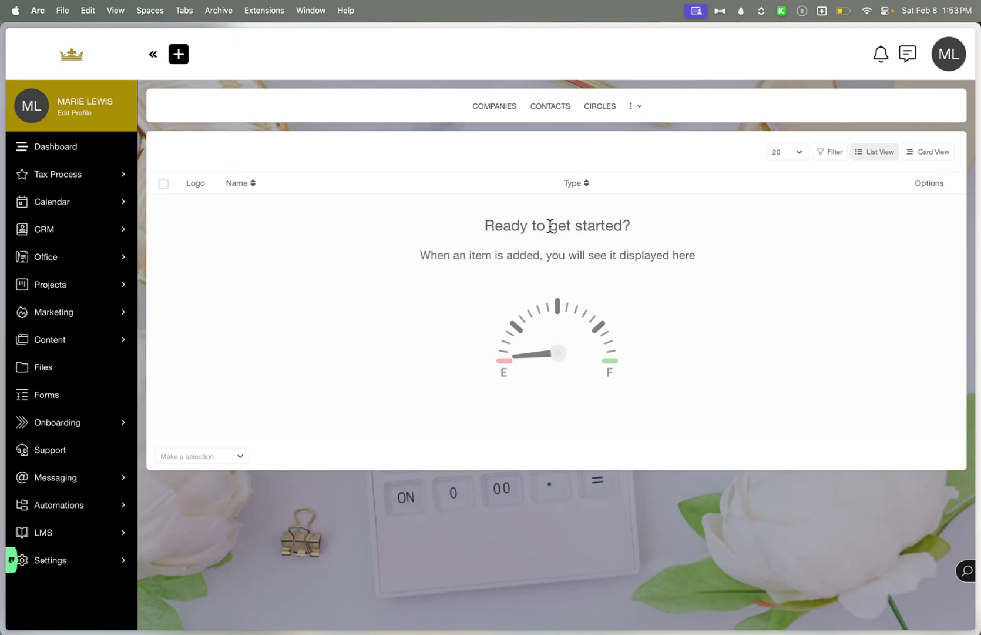
left_click(181, 458)
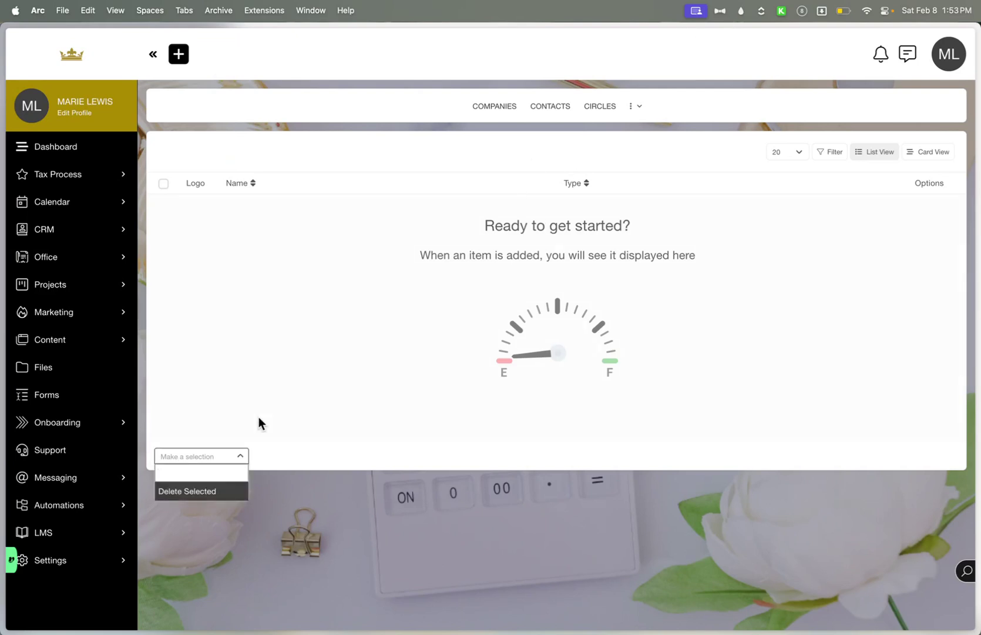
left_click(638, 106)
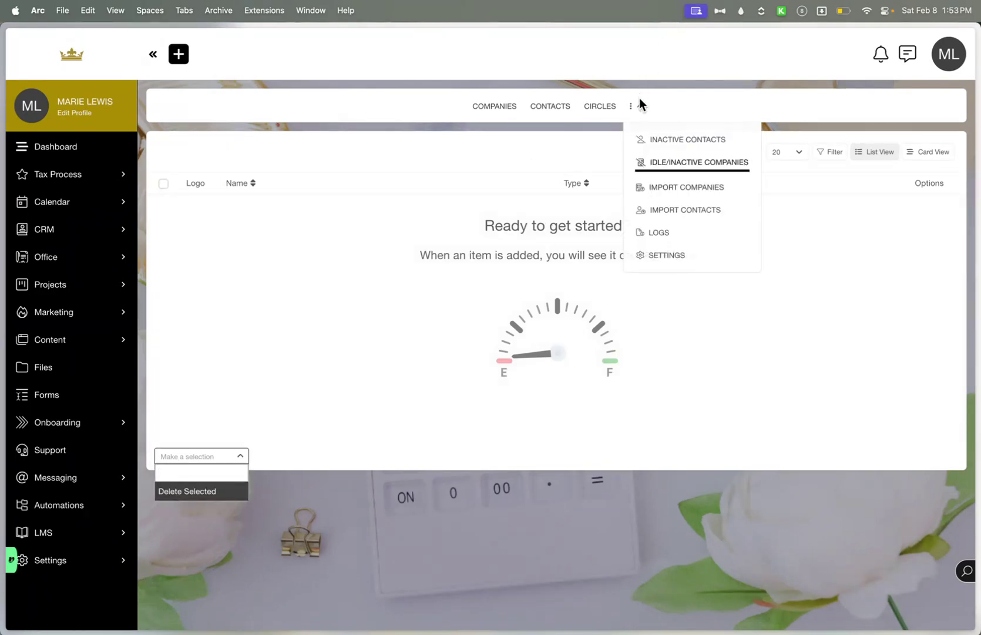
left_click(683, 189)
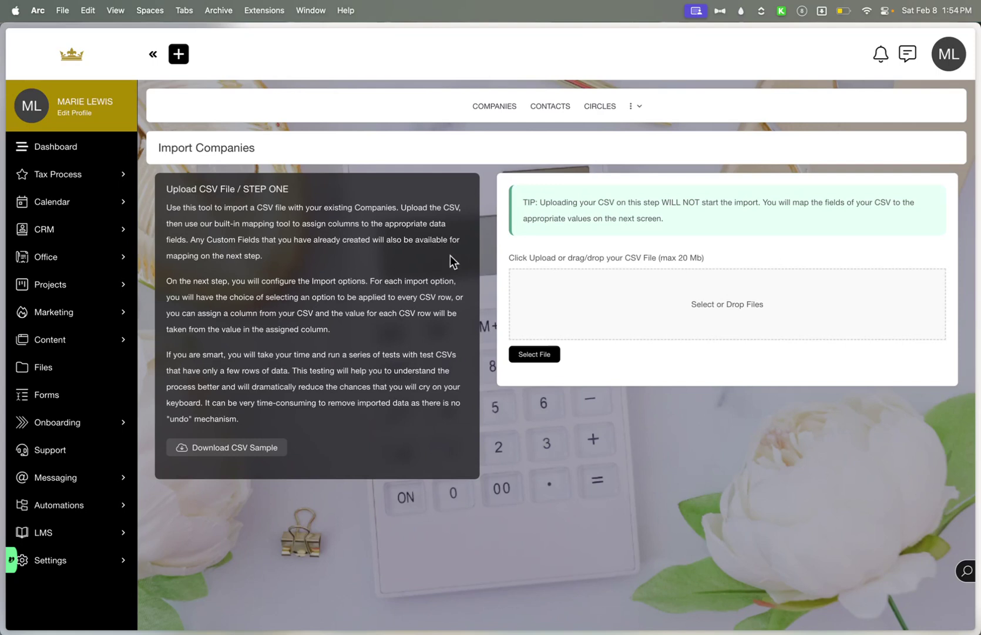
Switch from Import Companies to the Import Contacts CSV upload page via the ⋮ menu
left_click(631, 105)
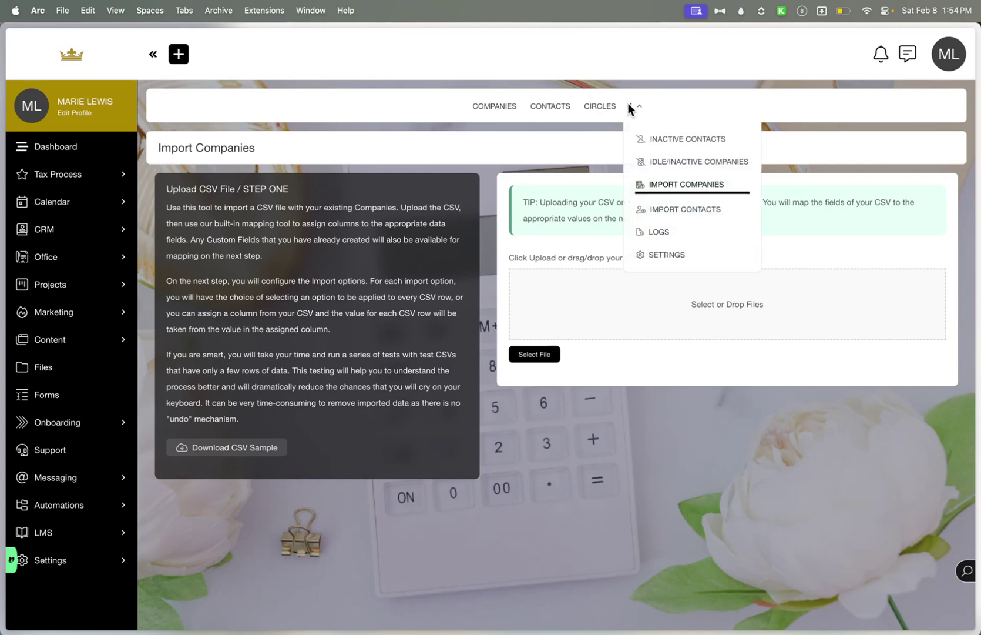
left_click(674, 211)
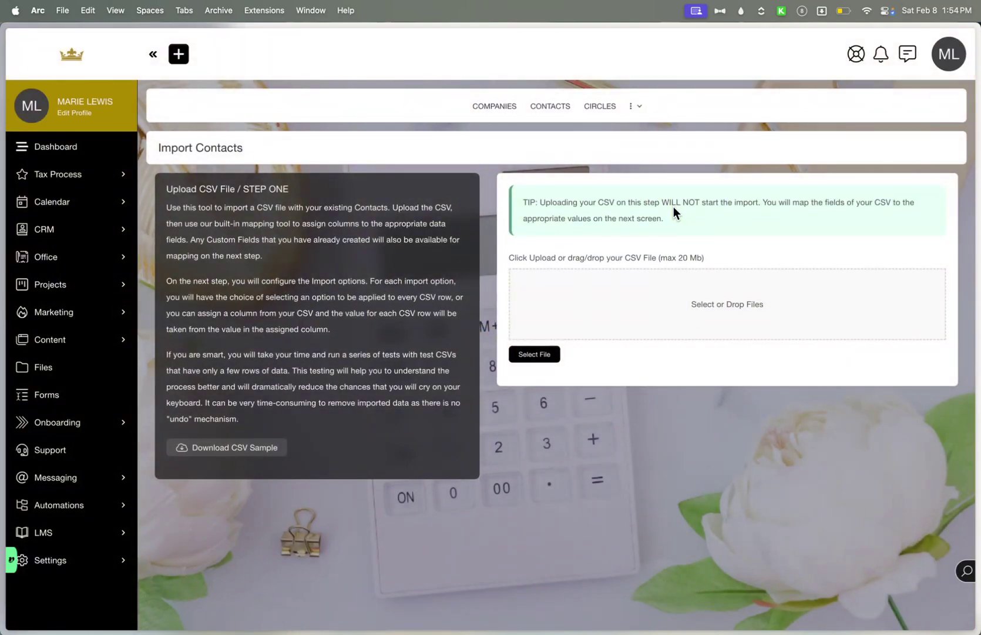
Open the empty import/export Logs page, then reopen the ⋮ menu of extra CRM pages
left_click(638, 106)
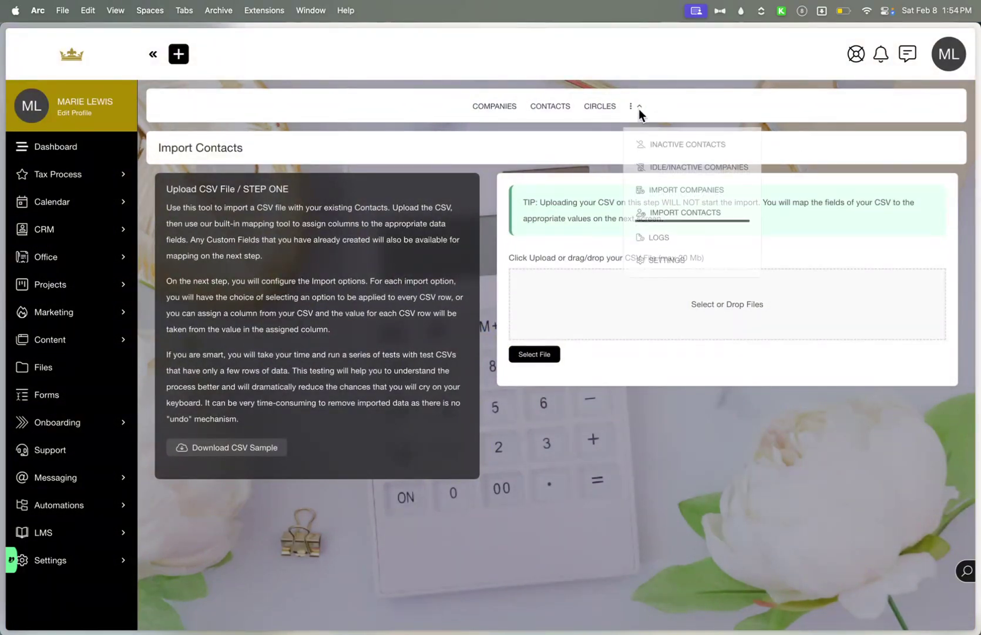
left_click(660, 233)
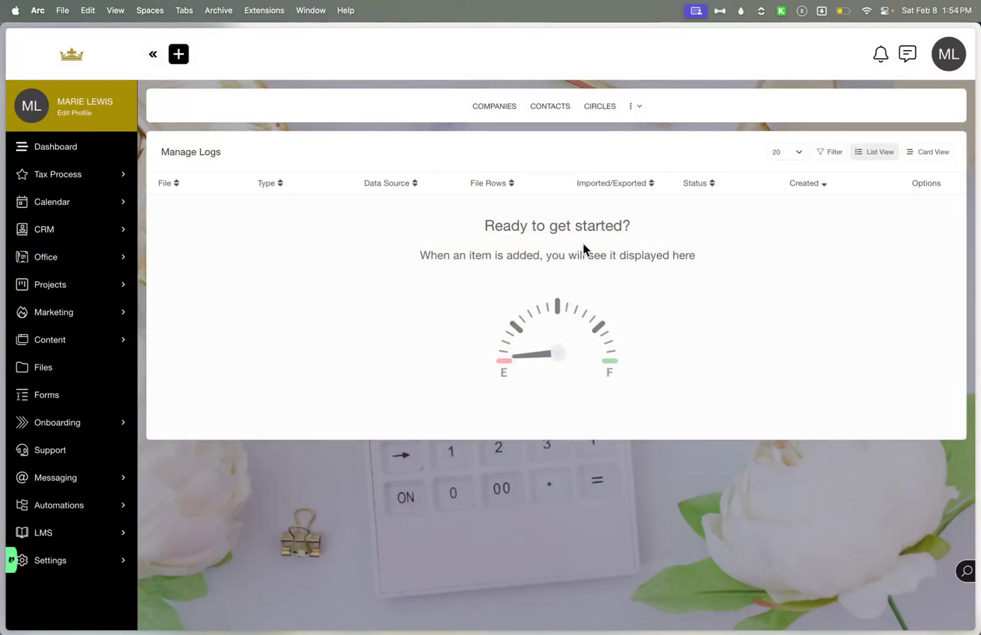
left_click(639, 107)
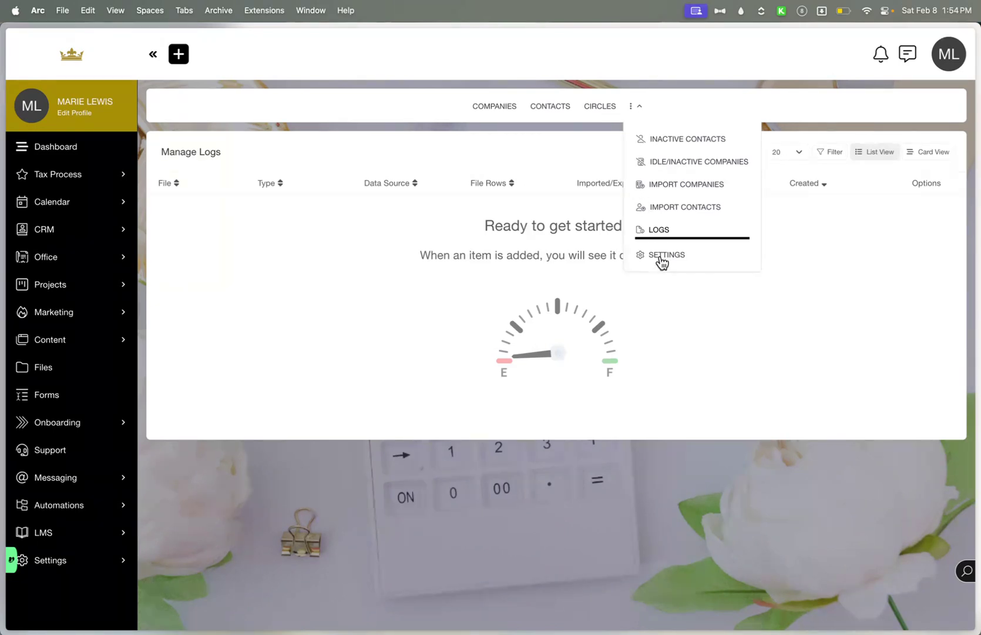
Open CRM Company Settings: a circle for each new company and a 75% match value
left_click(621, 249)
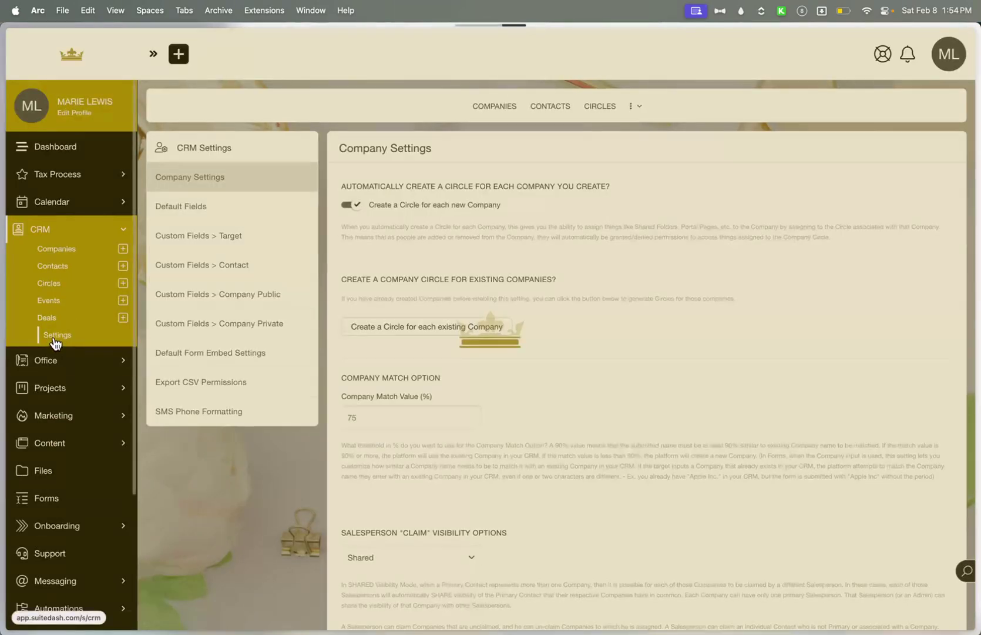
left_click(350, 205)
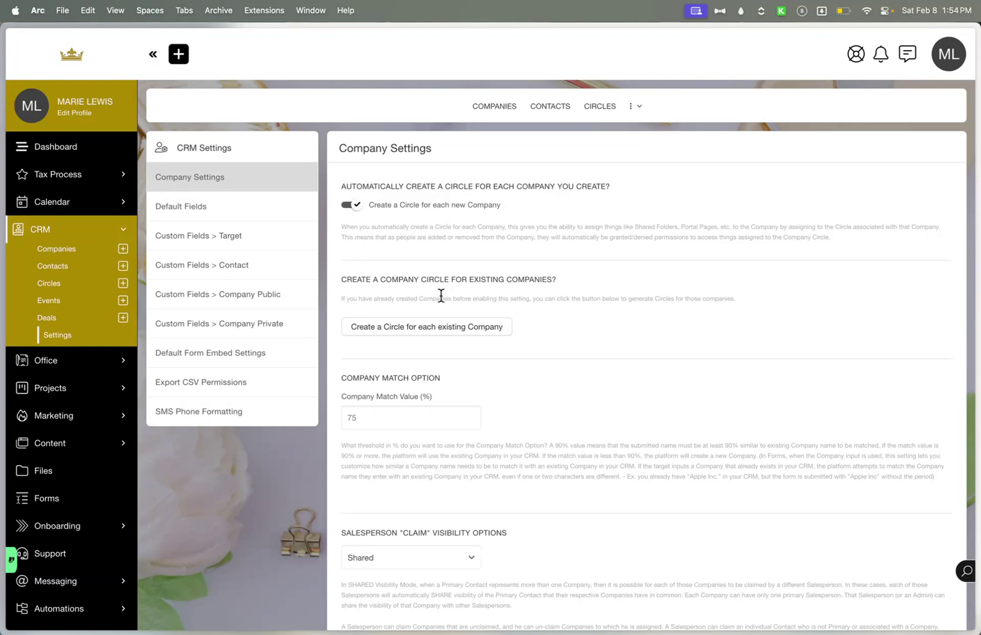
scroll(415, 357, "down", 3)
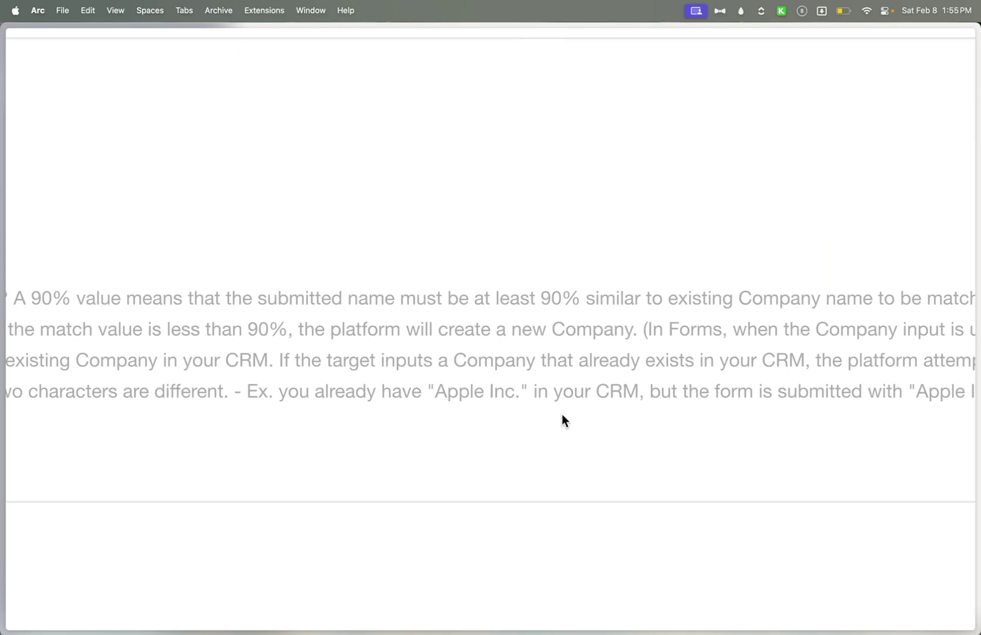
Read the Company Match Option help text, briefly highlighting the Apple Inc. example
scroll(558, 415, "right", 3)
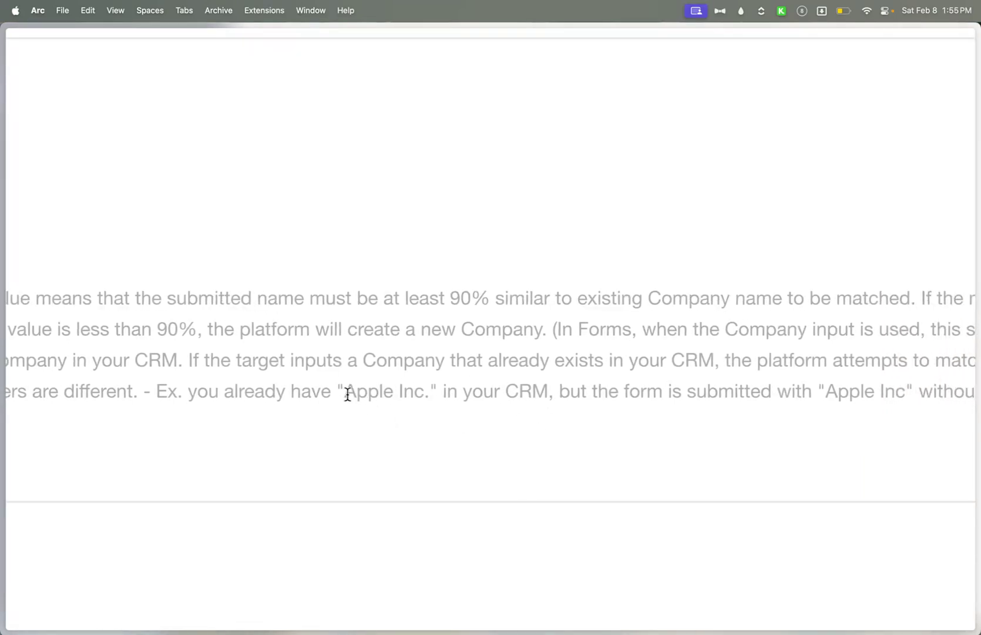
left_click_drag(345, 392, 425, 396)
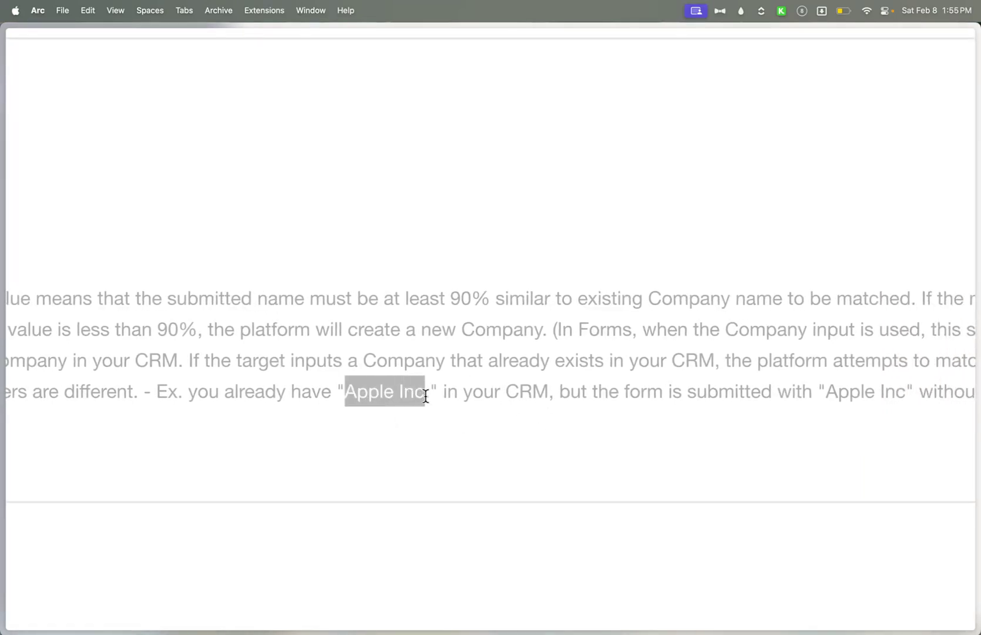
left_click(406, 397)
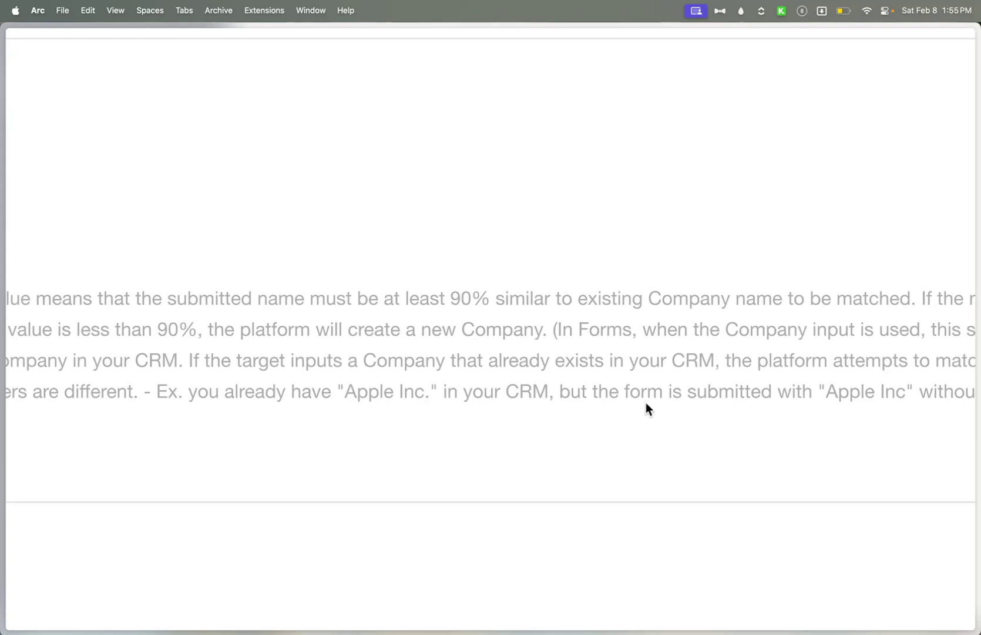
scroll(646, 402, "right", 3)
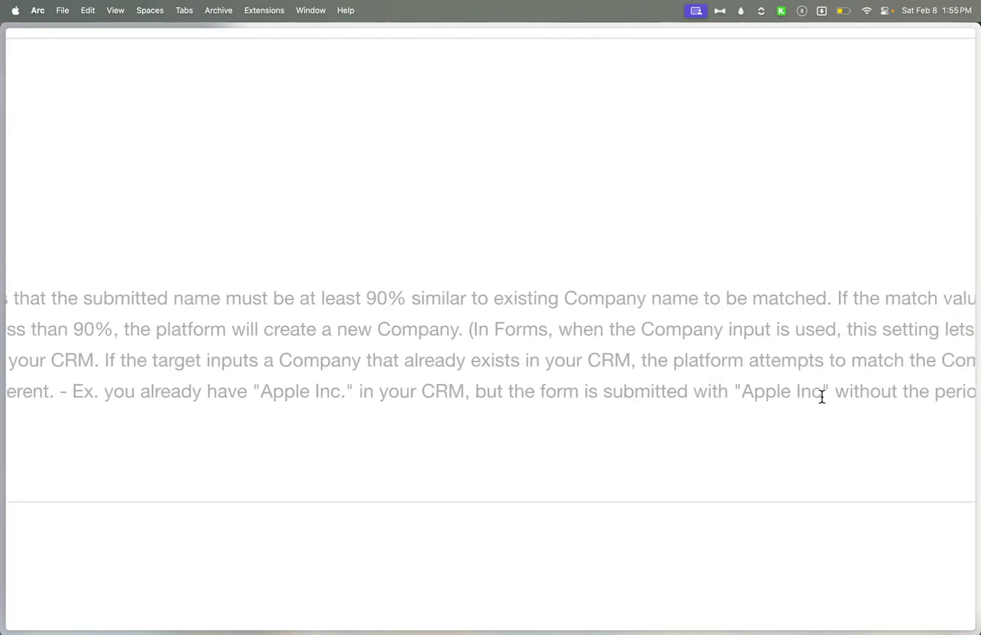
scroll(822, 396, "down", 5)
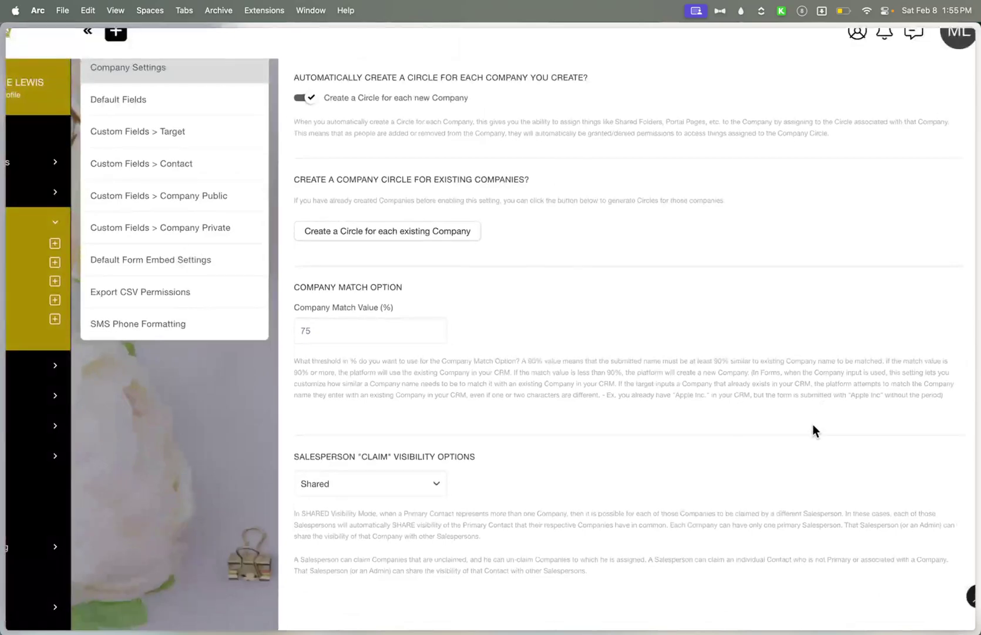
scroll(812, 427, "down", 3)
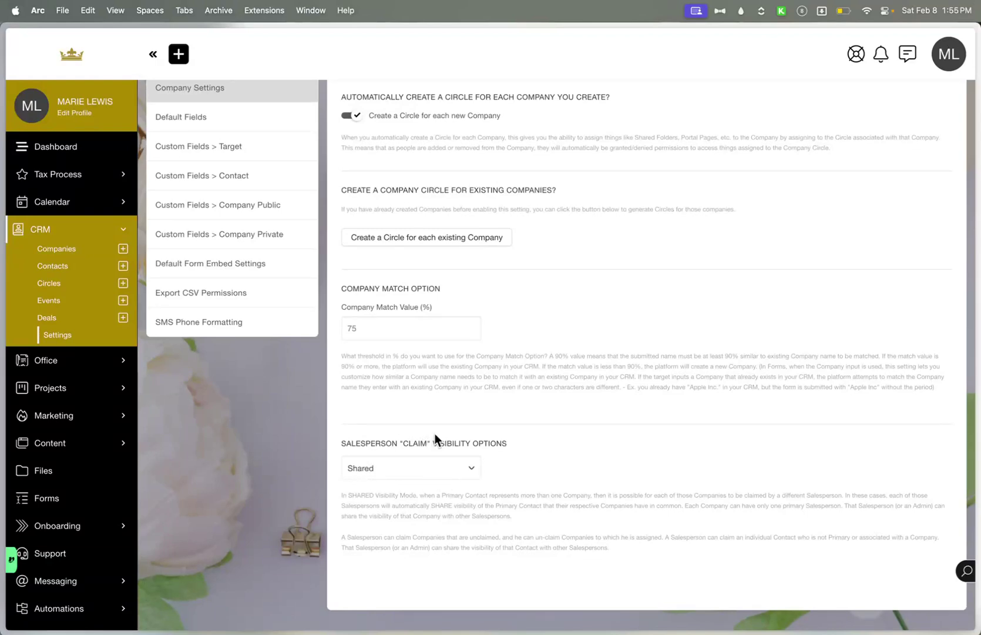
left_click(462, 470)
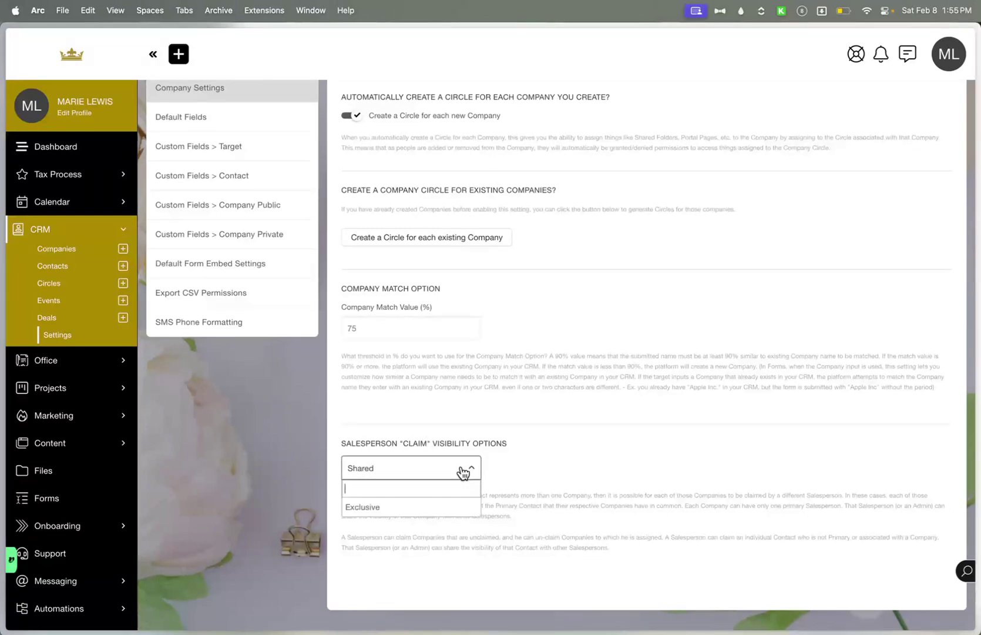
left_click(437, 498)
left_click(436, 497)
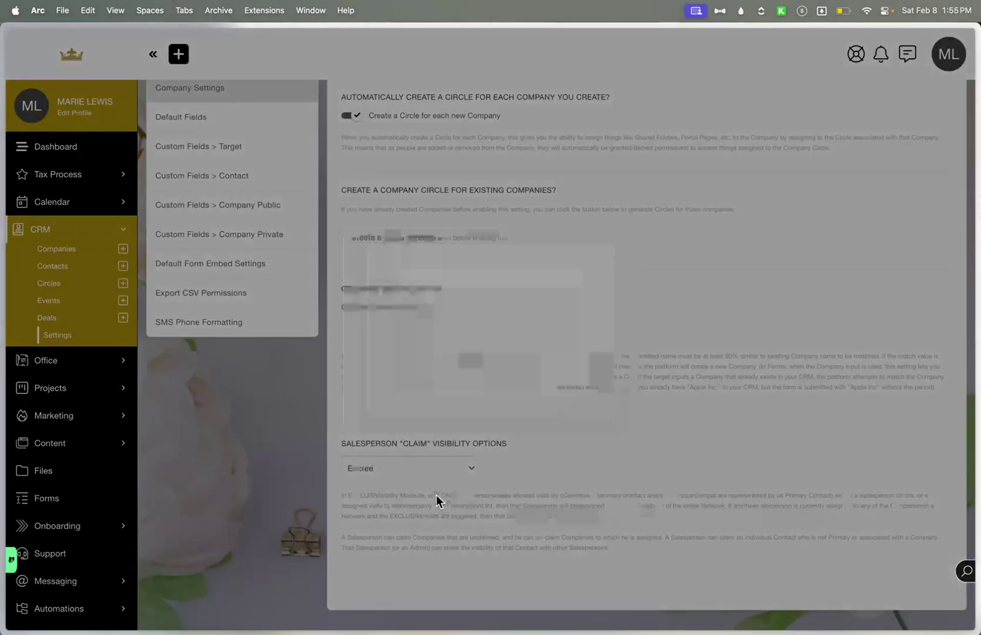
left_click(449, 468)
left_click(437, 506)
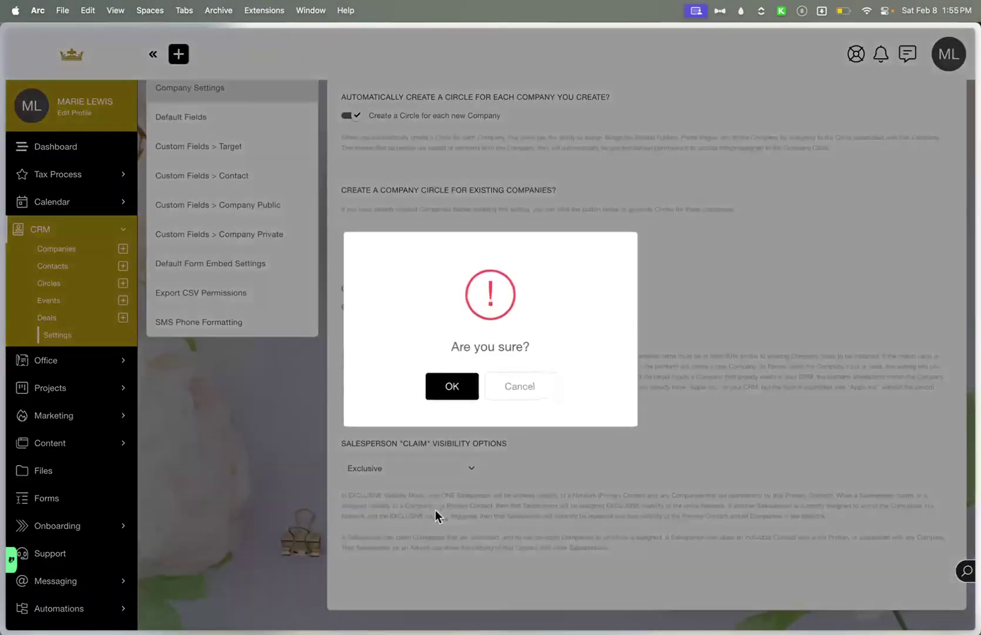
left_click(518, 388)
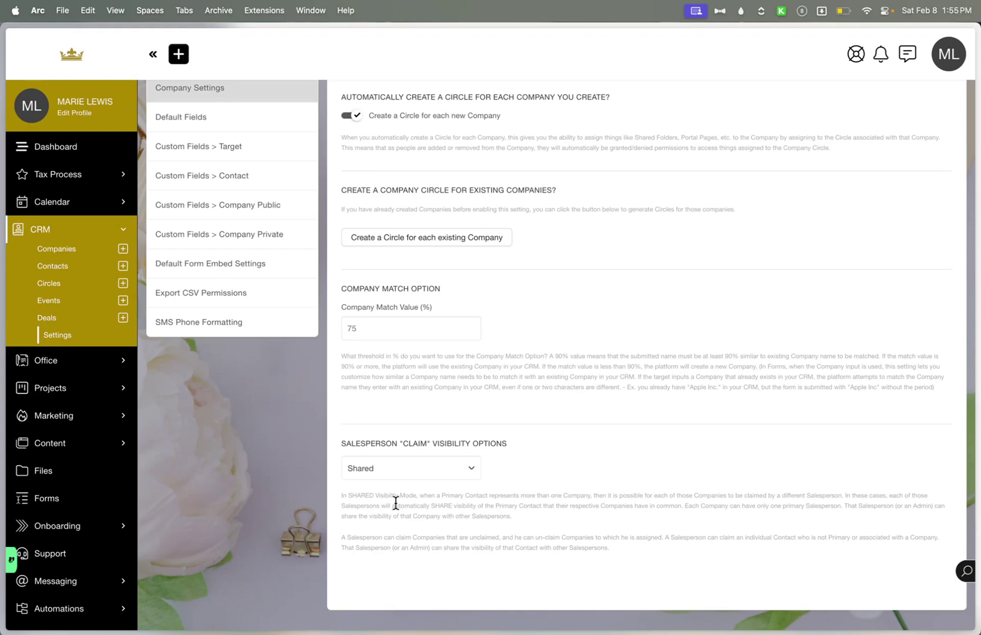
left_click(403, 477)
left_click(398, 499)
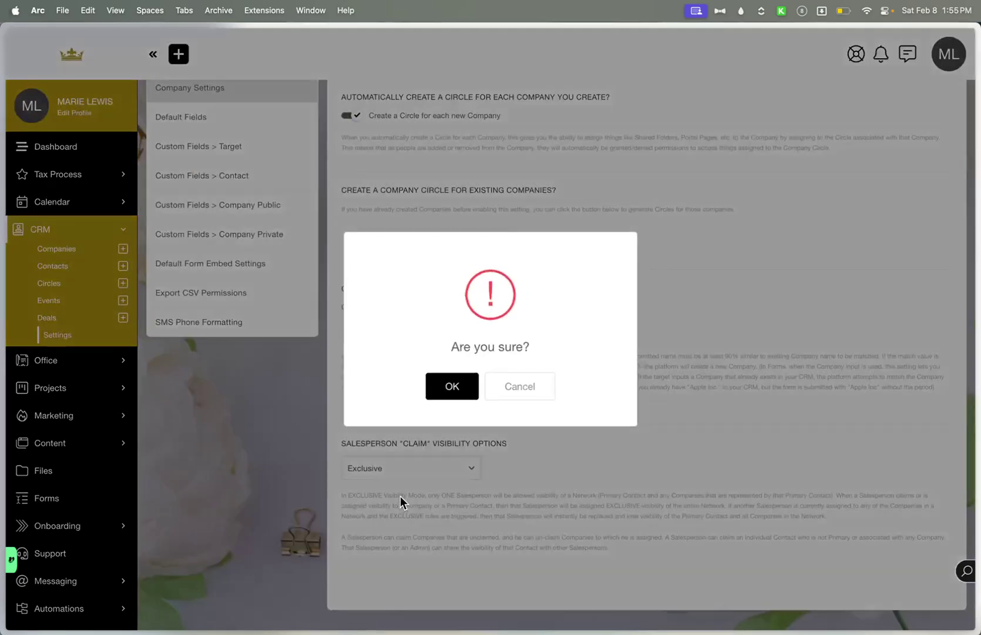
left_click(519, 386)
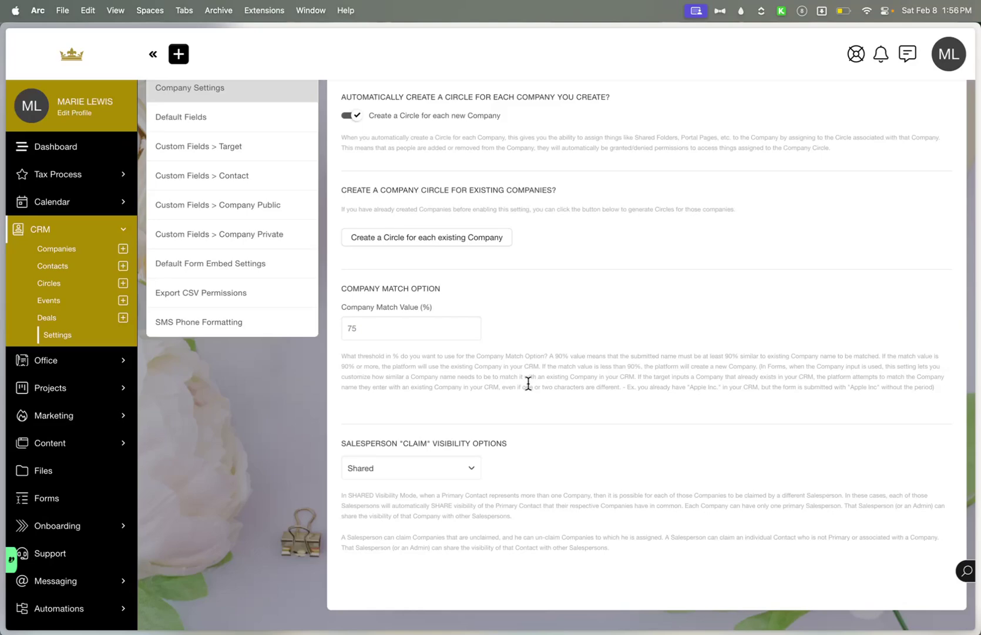
scroll(237, 241, "up", 3)
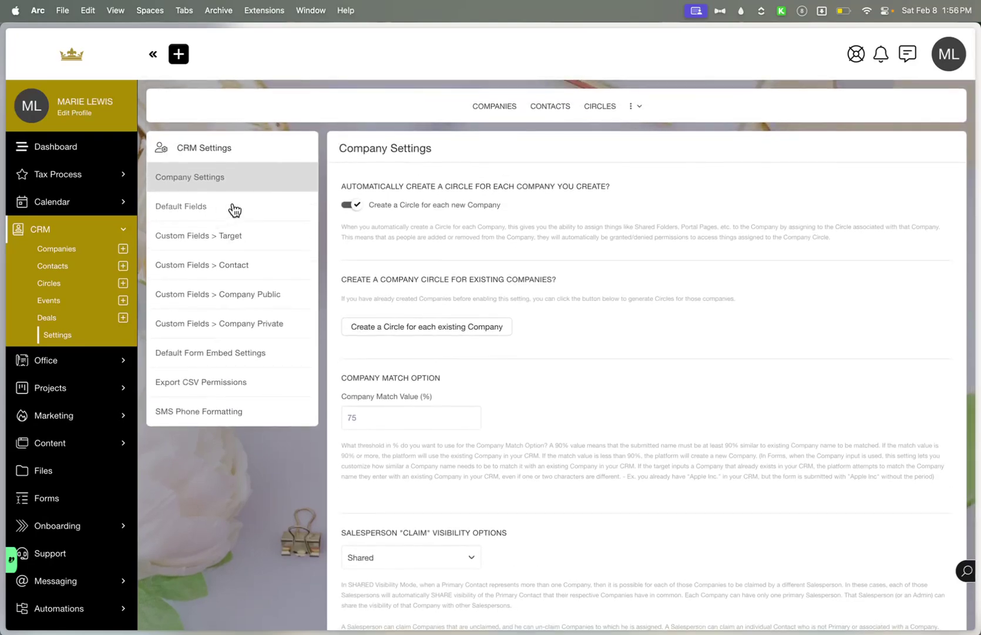
Browse Default Fields and the Target, Contact, Company Public and Company Private custom fields
left_click(241, 209)
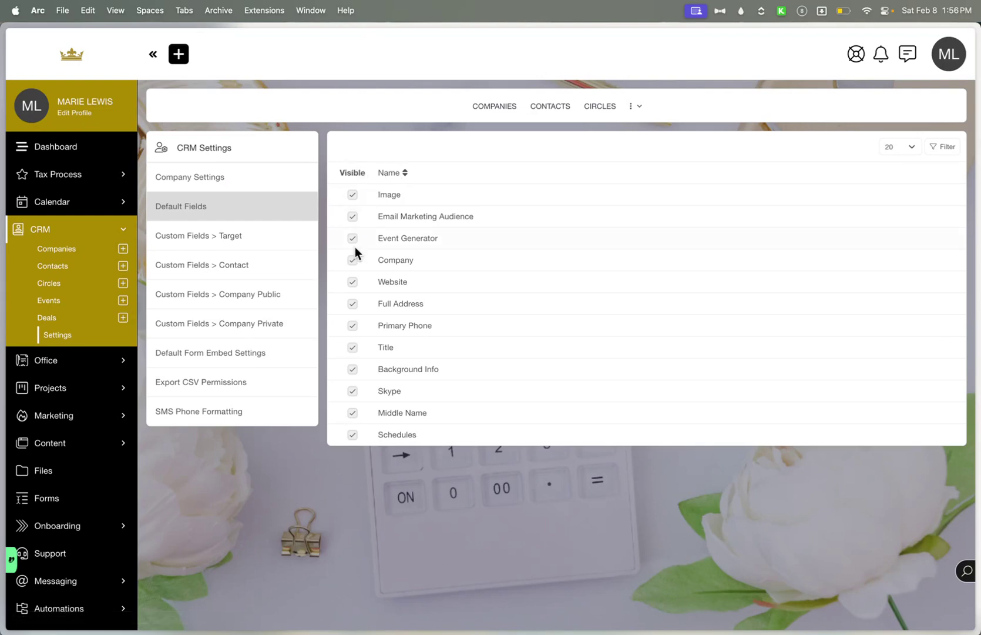
left_click(257, 243)
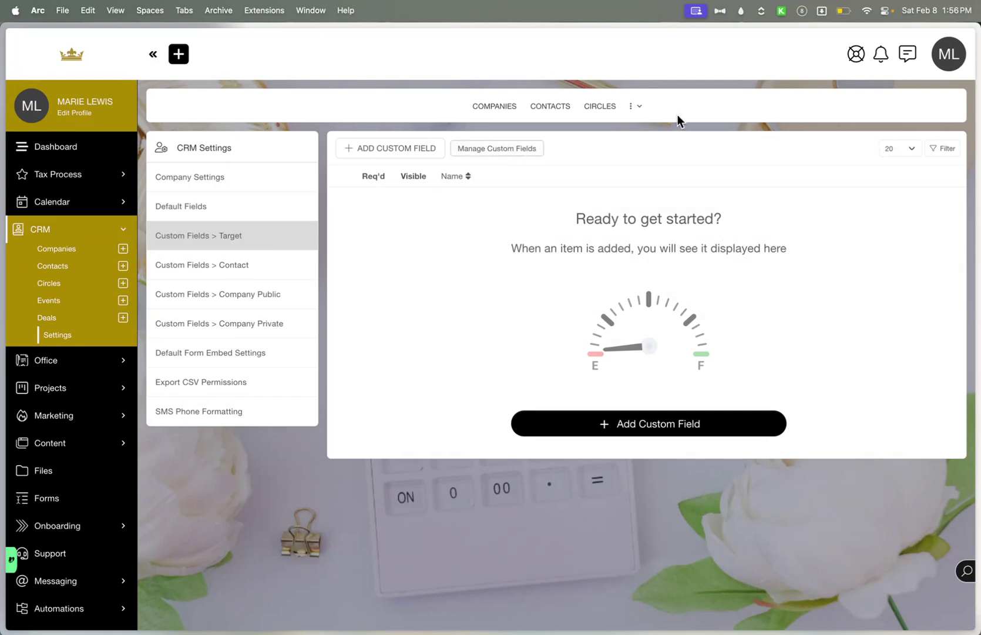
left_click(268, 275)
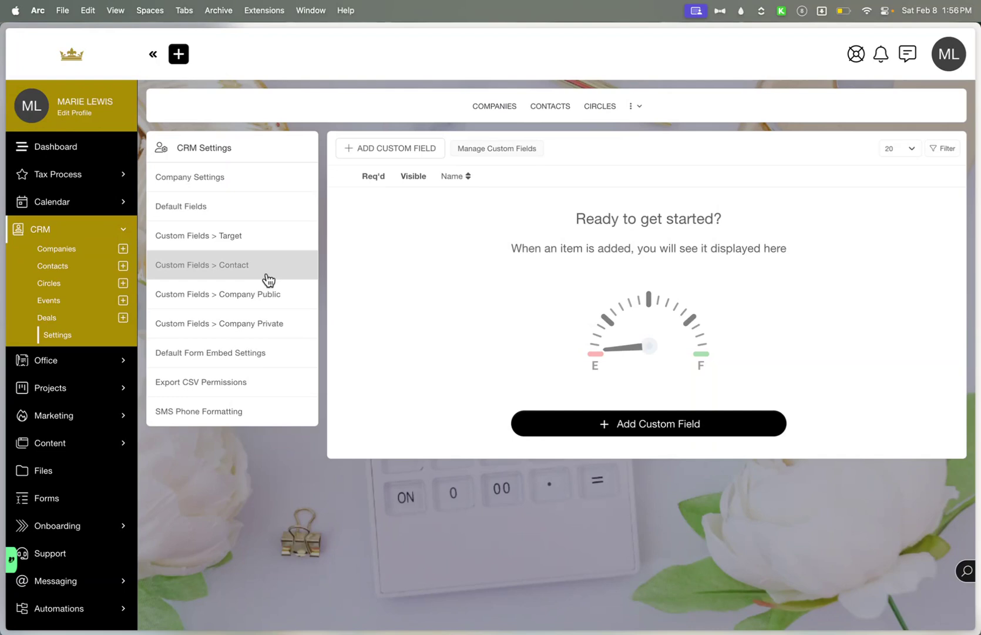
left_click(281, 299)
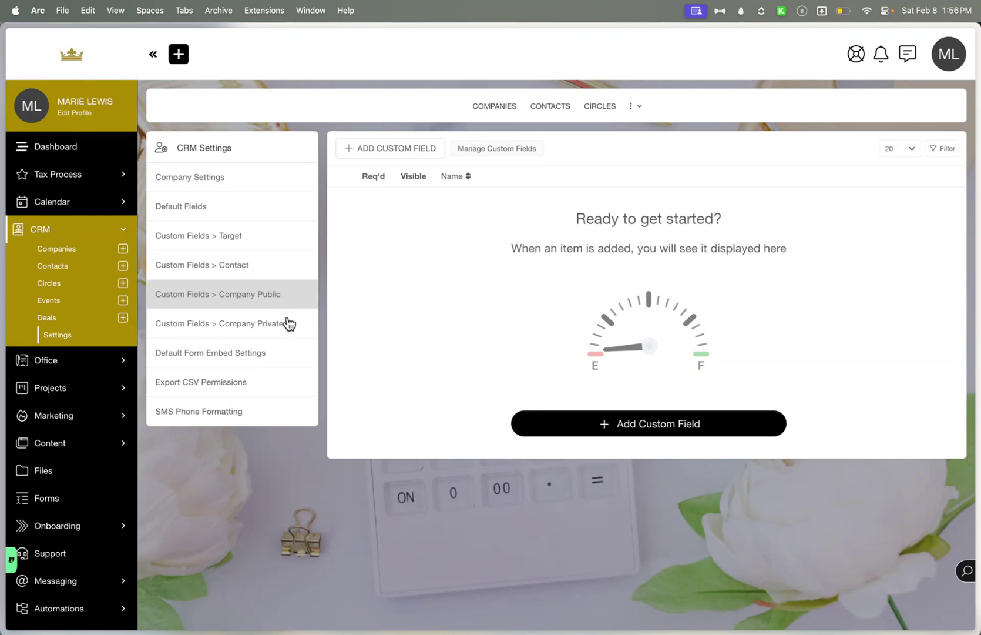
left_click(288, 323)
Review the Default Form Embed Settings, then the CSV export permissions for Companies and Contacts
left_click(295, 359)
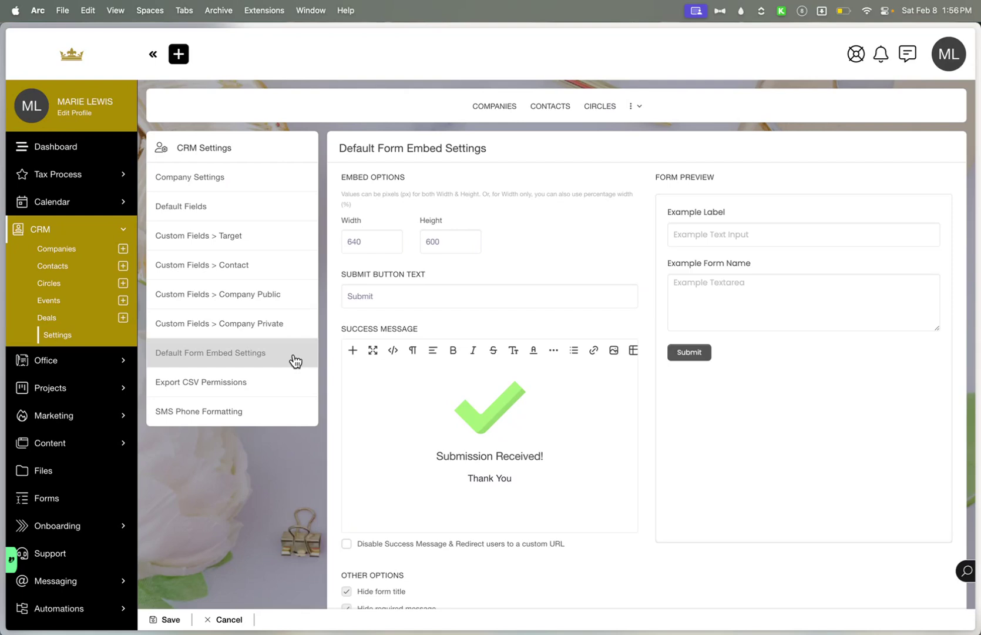
scroll(333, 373, "down", 5)
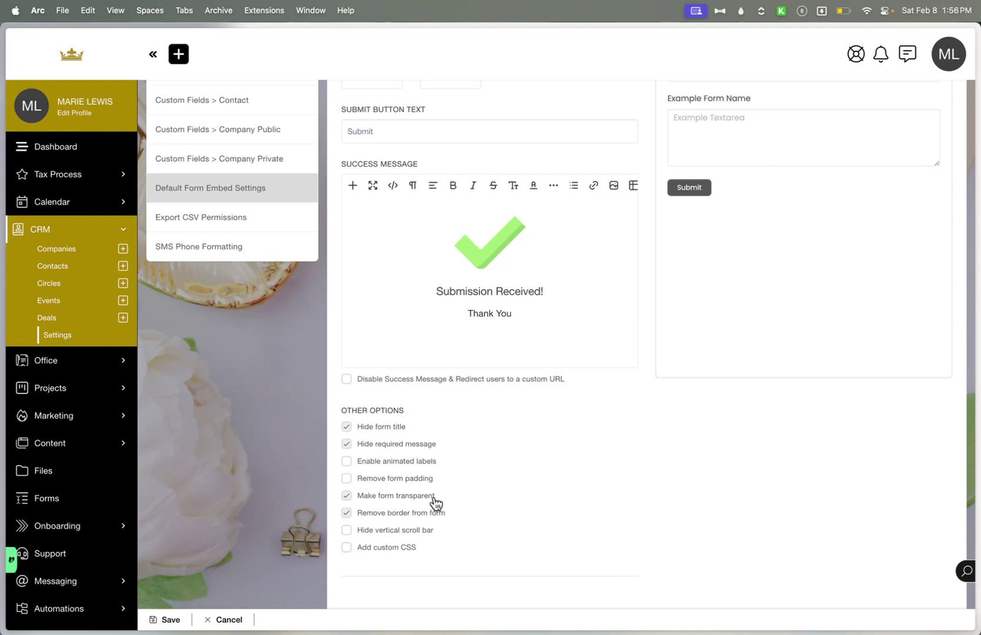
scroll(412, 501, "up", 5)
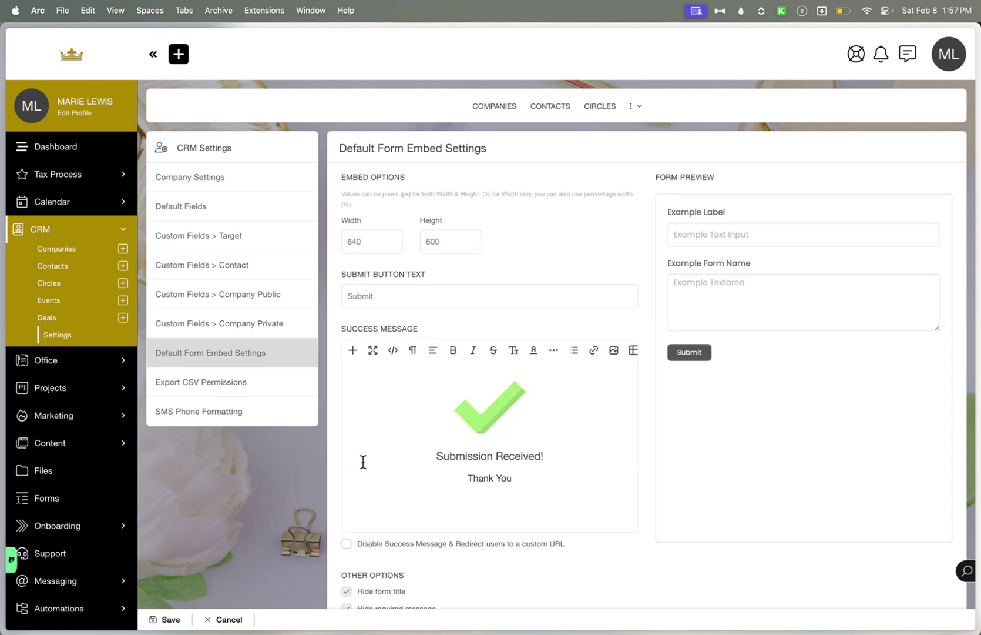
left_click(261, 384)
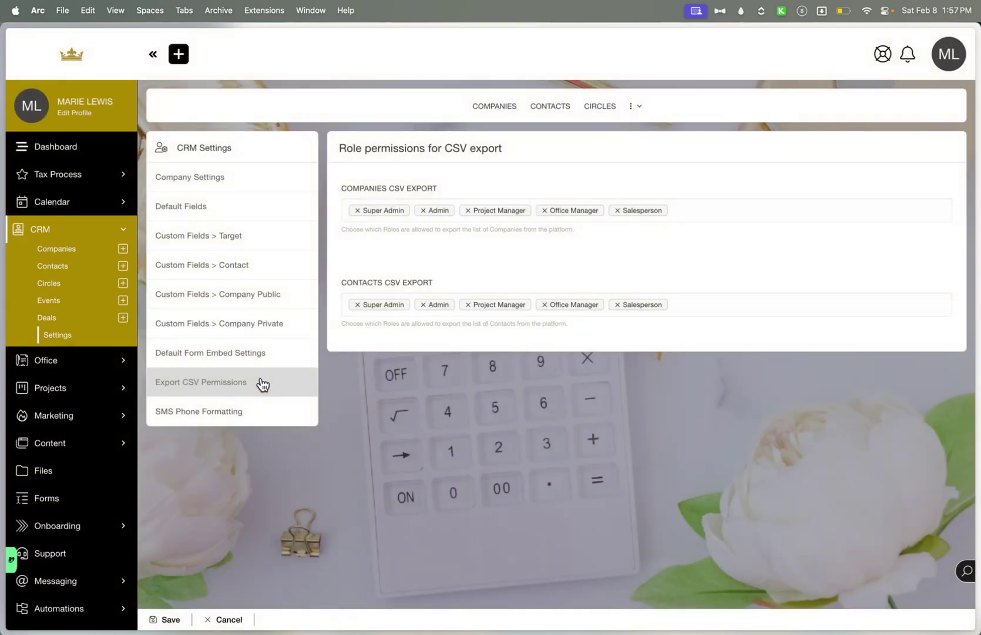
Launch the Phone Formatting Tool from the SMS Phone Formatting settings
left_click(246, 413)
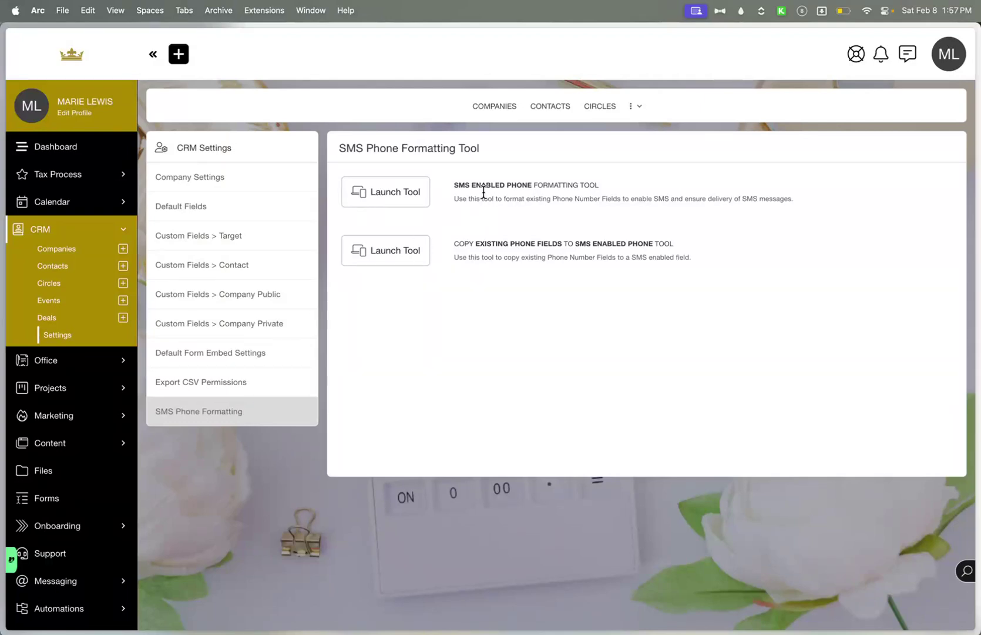
left_click(419, 194)
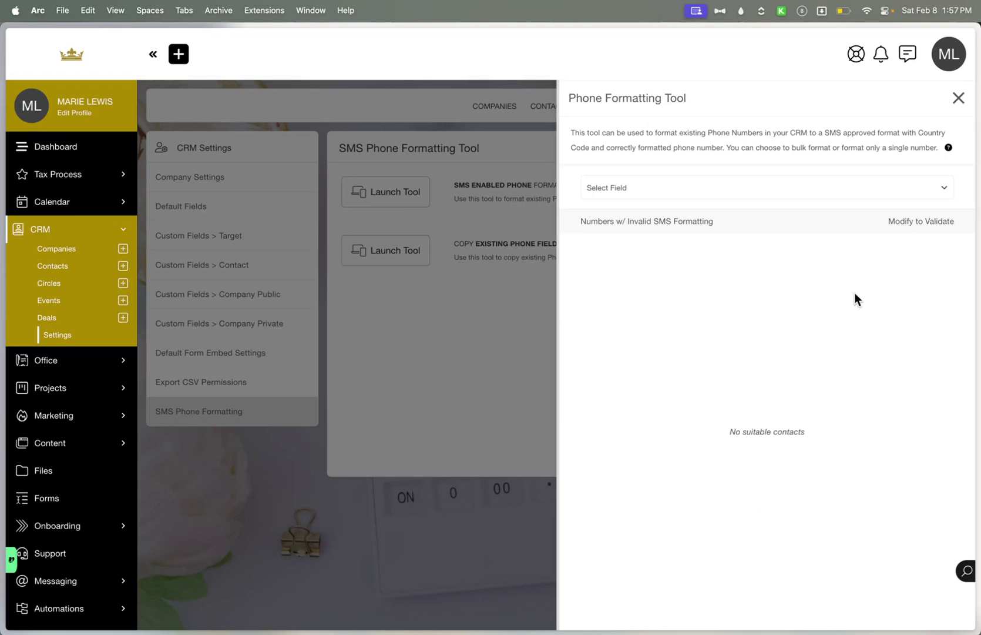
Check the formattable phone fields, then close the Phone Formatting Tool unchanged
left_click(795, 187)
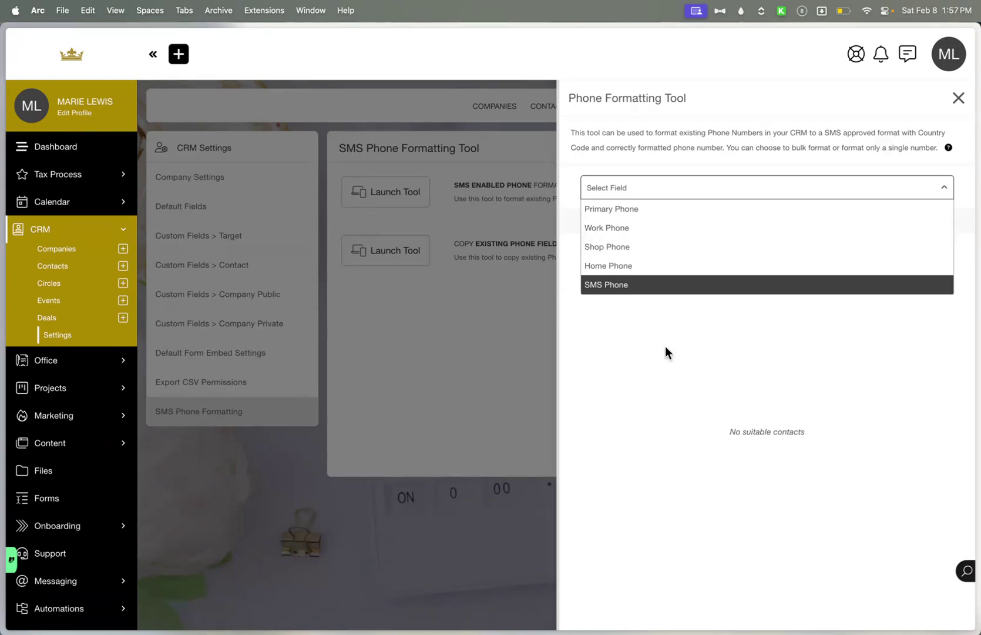
left_click(559, 369)
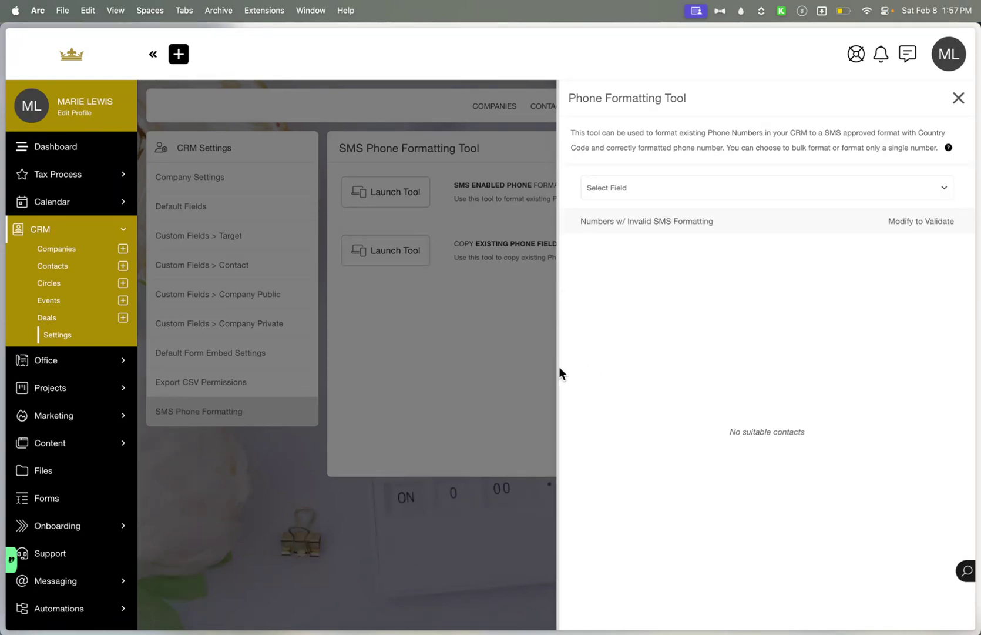
left_click(958, 99)
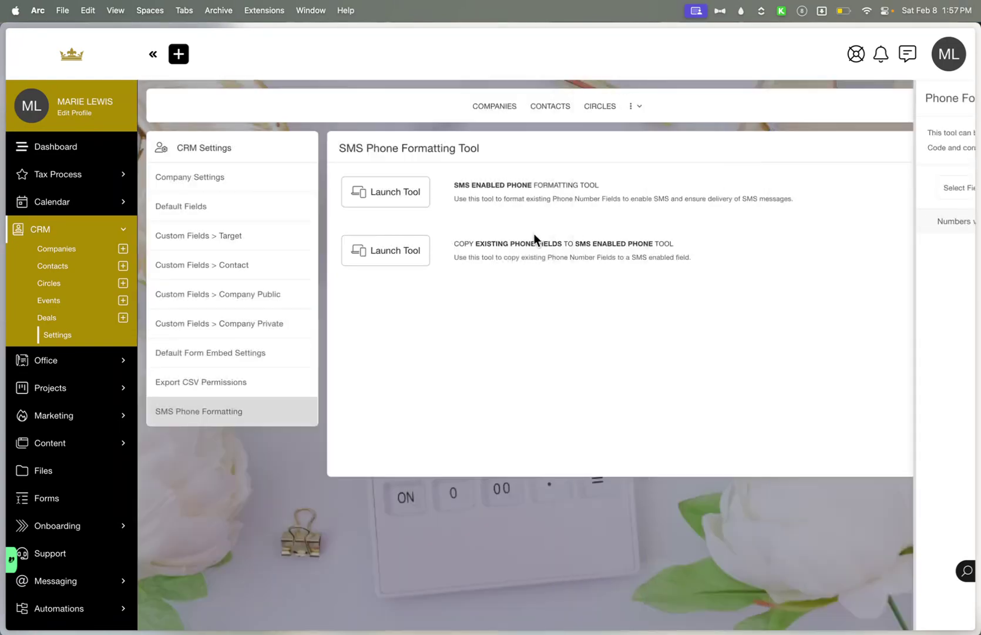
Try the Copy Phone Fields tool with Work Phone to SMS Phone, then close it
left_click(419, 249)
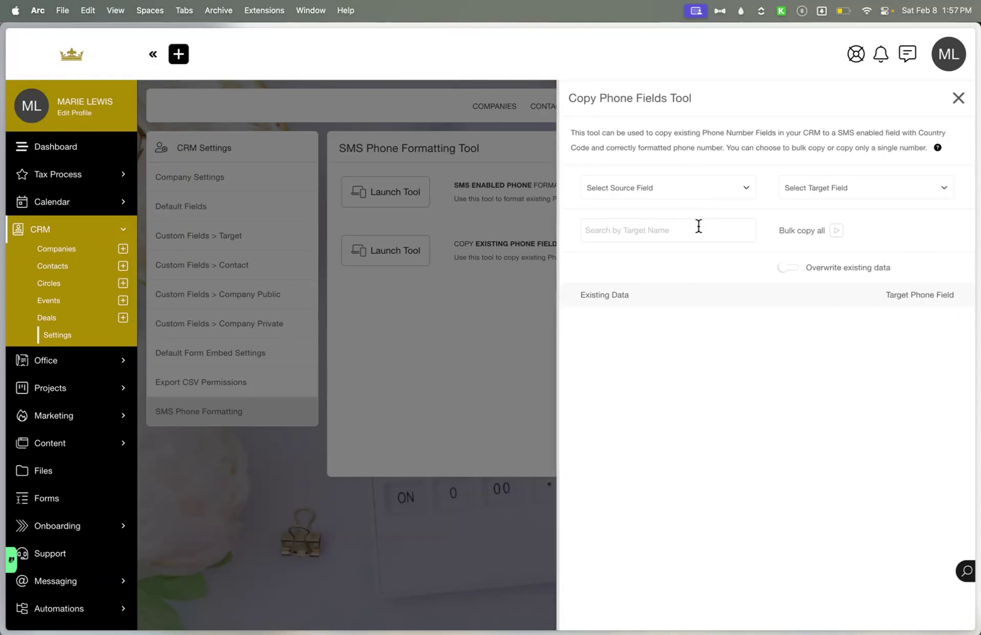
left_click(660, 201)
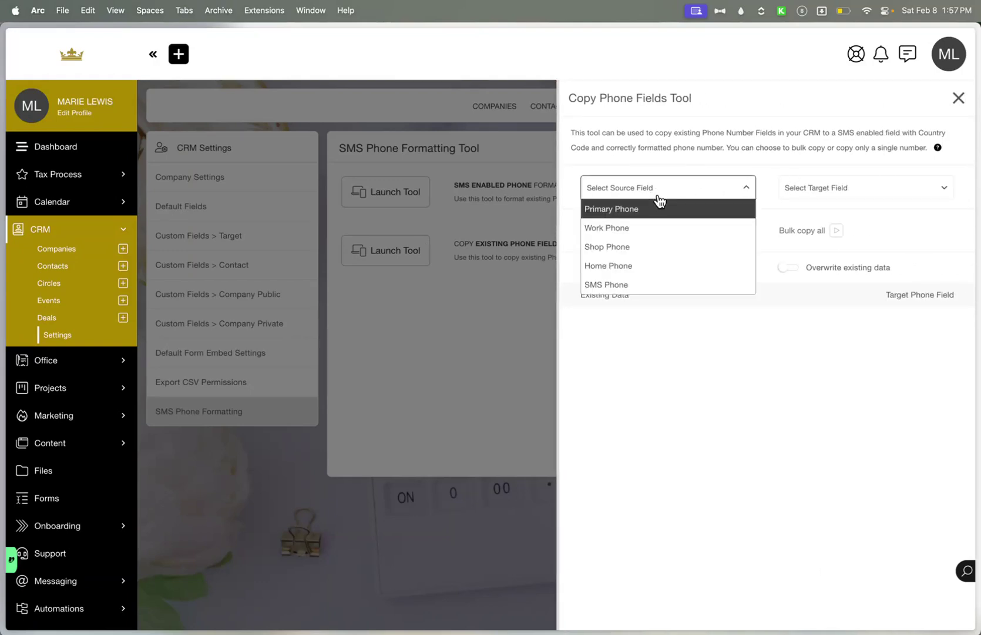
left_click(714, 226)
left_click(849, 189)
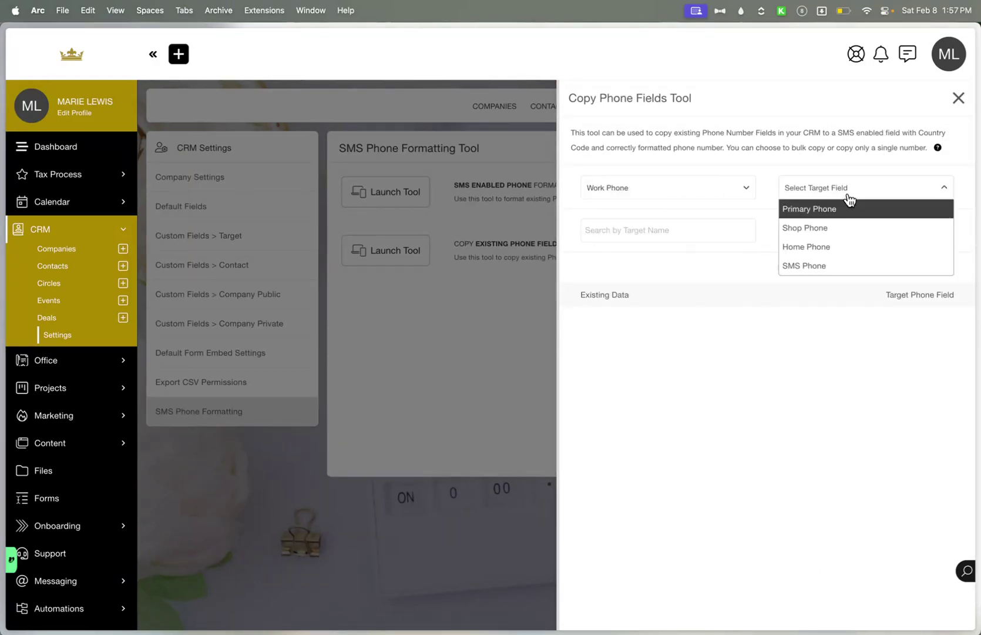
left_click(828, 266)
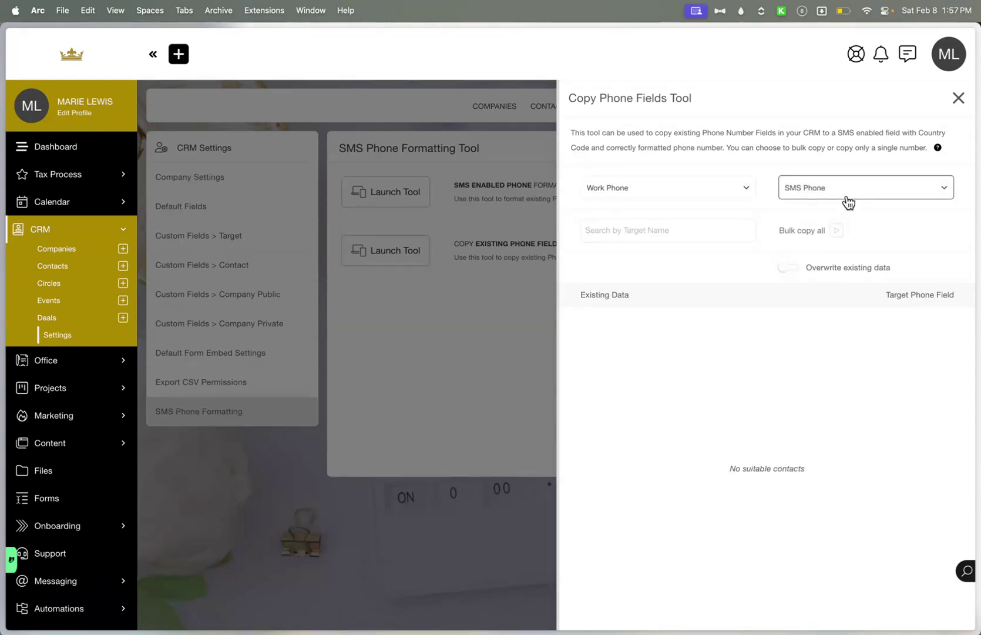
left_click(692, 233)
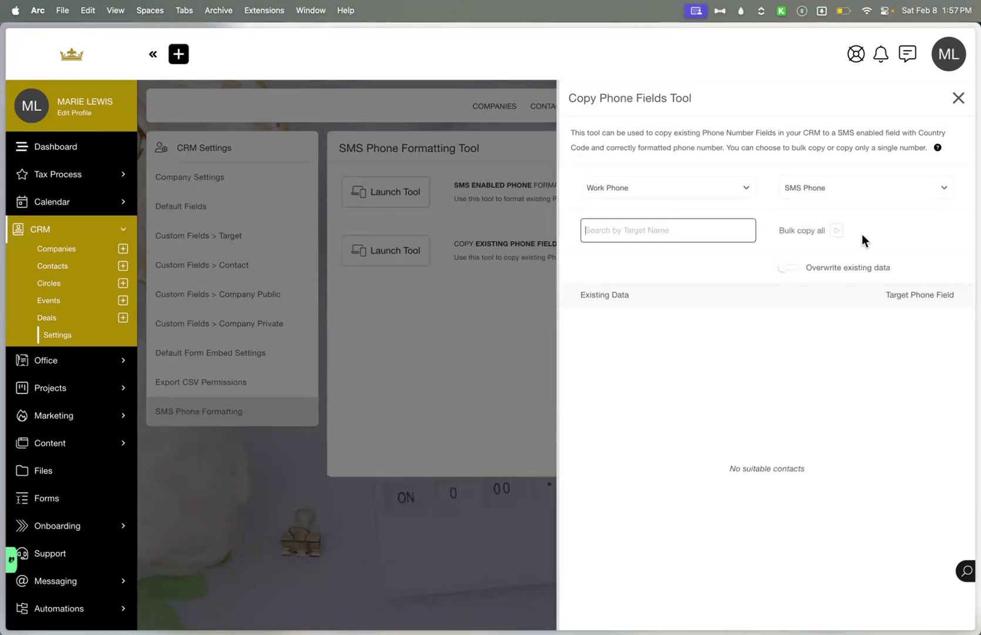
left_click(414, 352)
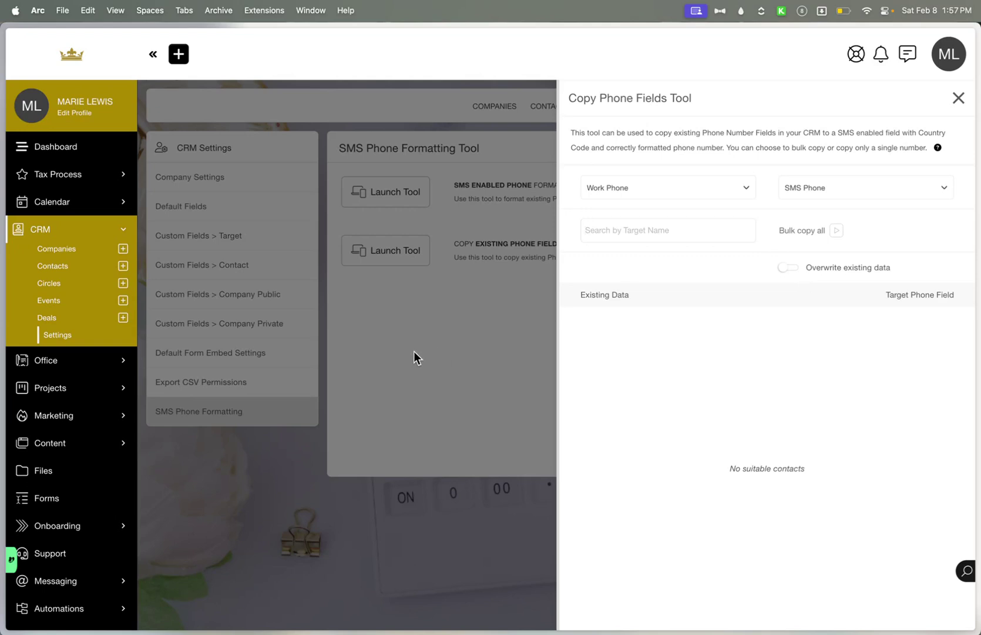
left_click(958, 99)
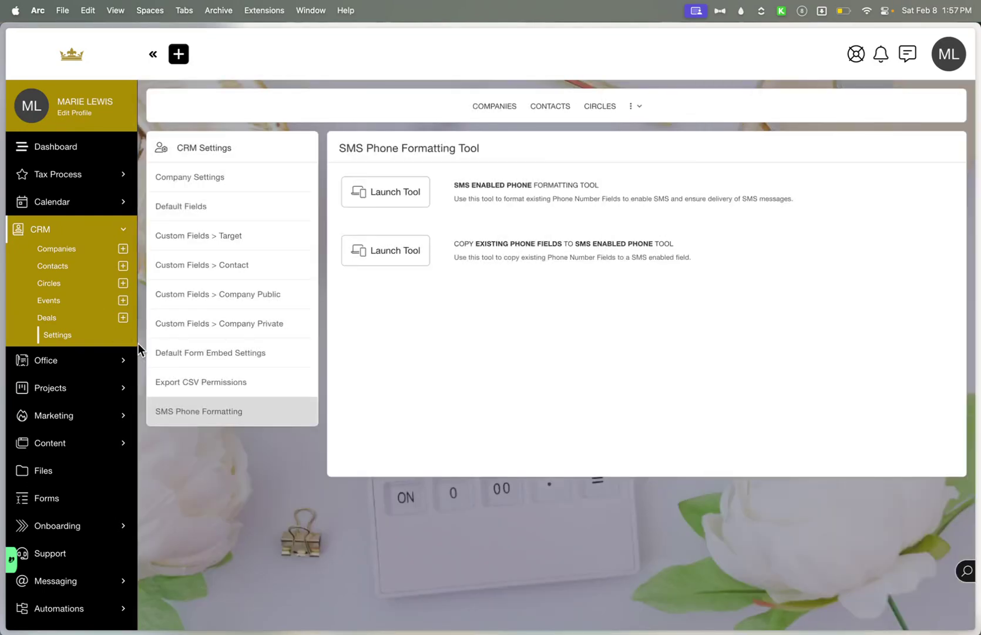
Go to CRM Deals, start a new deal and check the available contacts
left_click(51, 324)
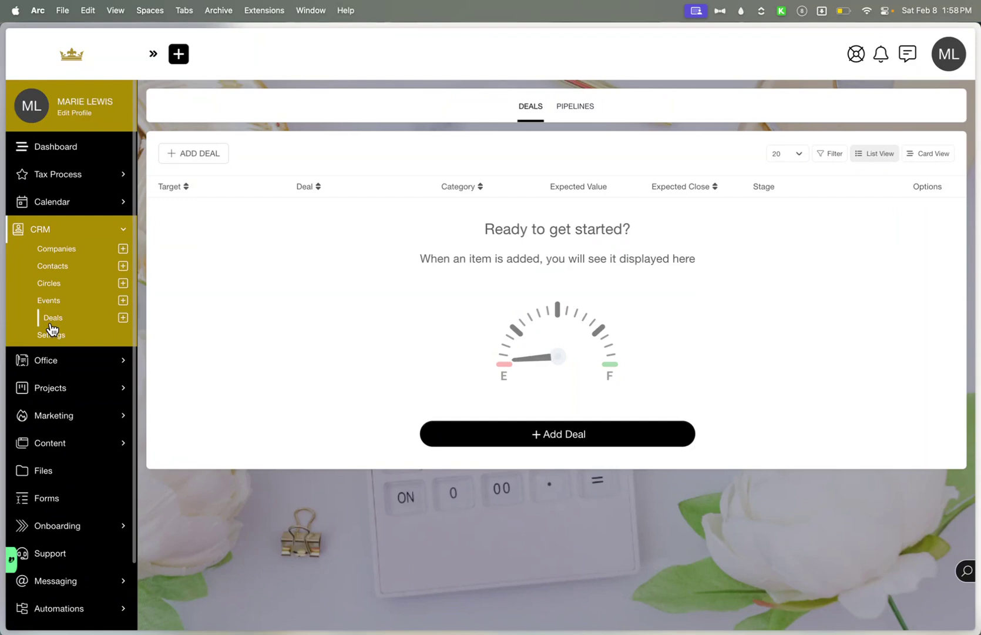
left_click(216, 158)
left_click(541, 112)
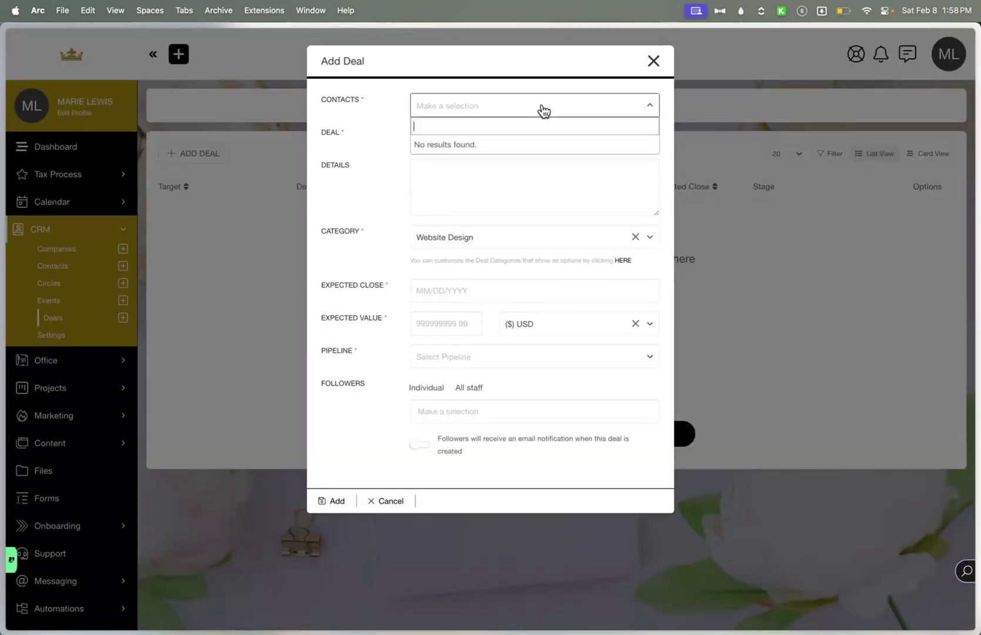
left_click(447, 183)
left_click(460, 136)
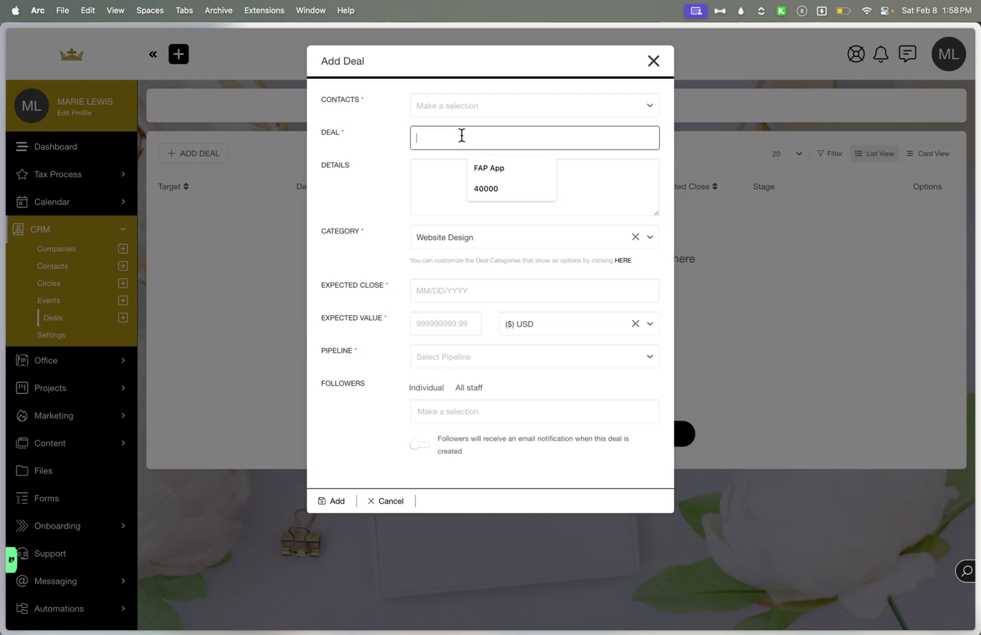
left_click(422, 190)
Review the Website Design category, pipeline choices and followers options, then cancel the deal
left_click(423, 238)
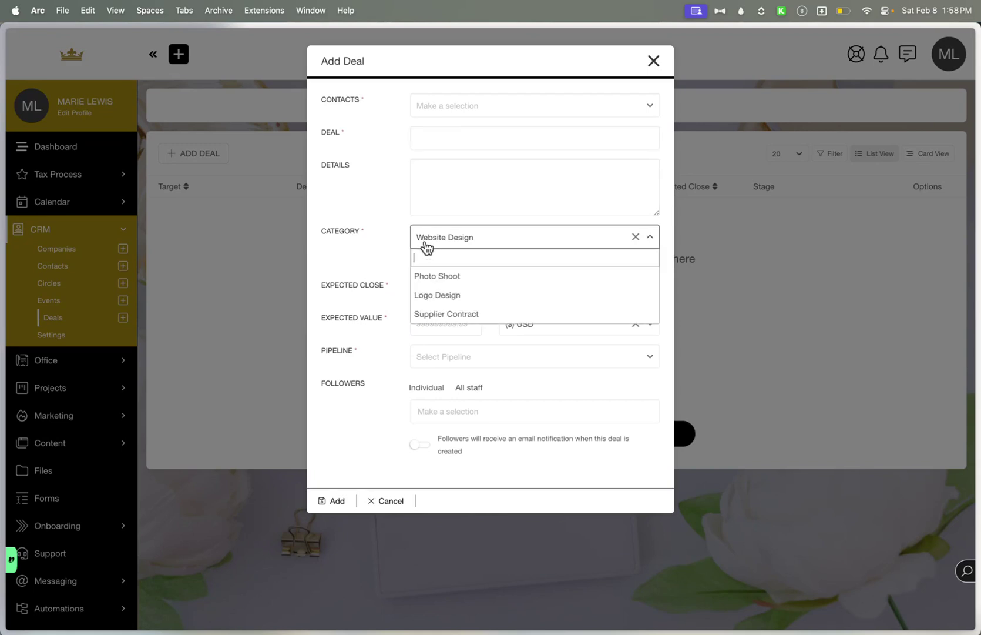
left_click(383, 268)
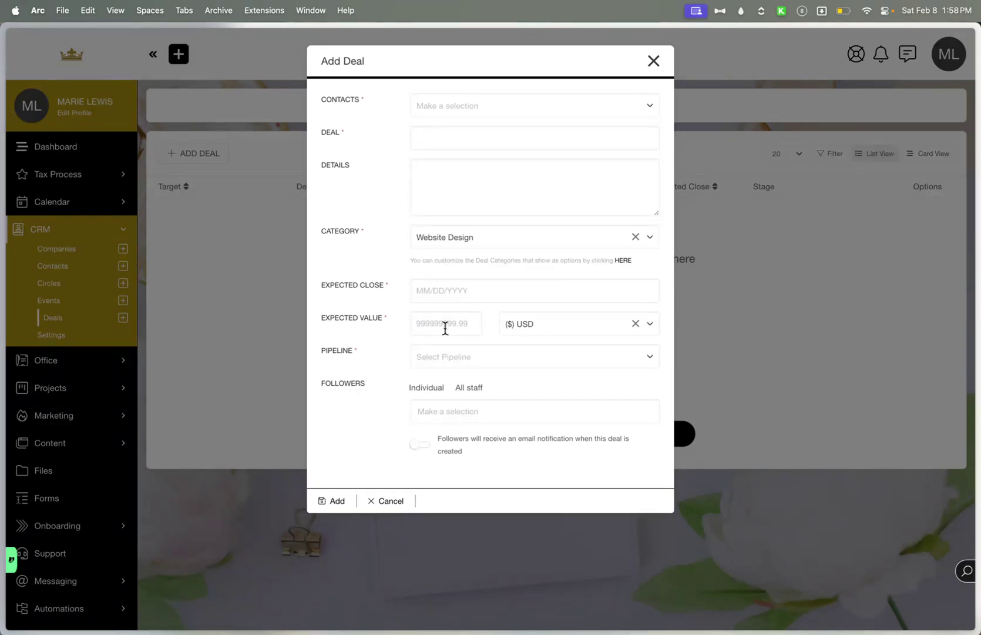
left_click(446, 360)
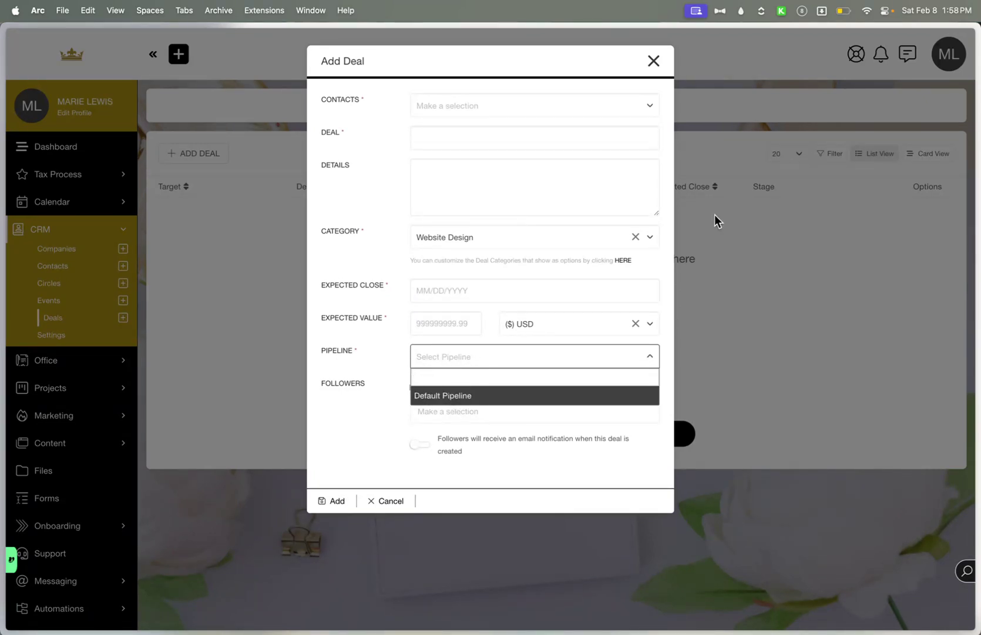
left_click(373, 397)
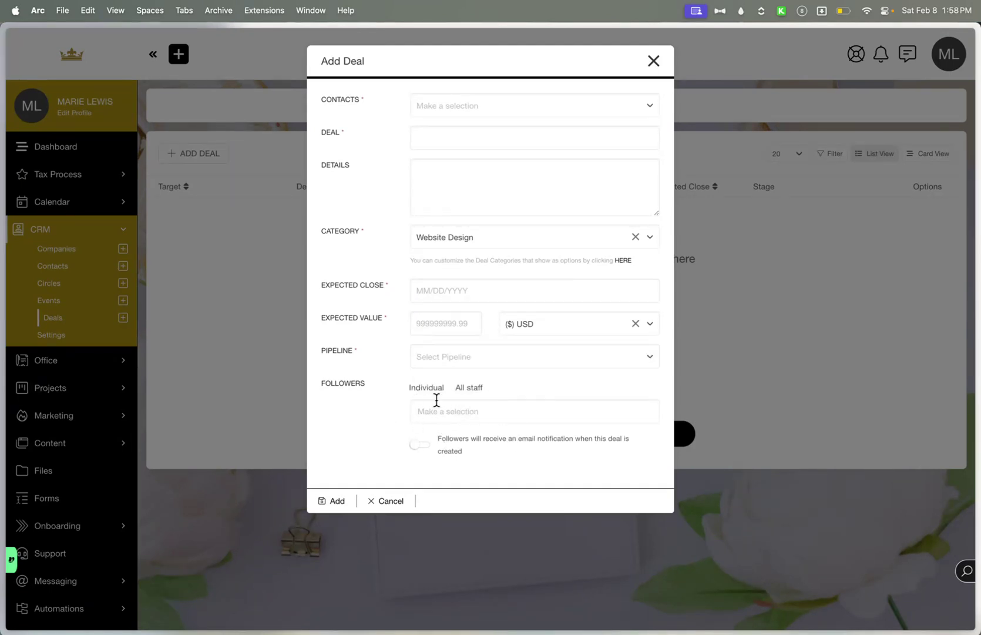
left_click(477, 394)
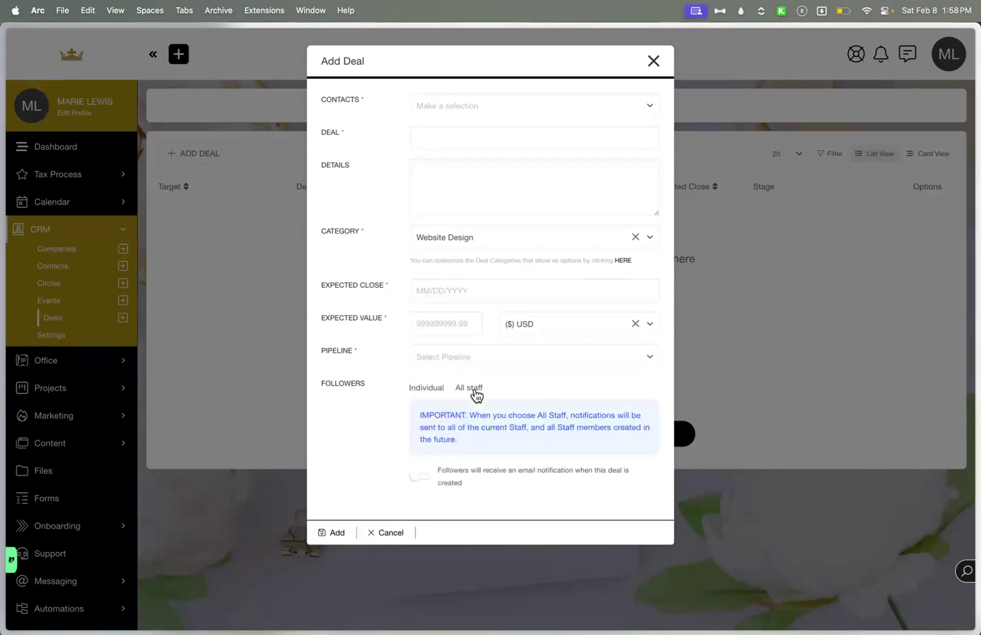
left_click(432, 393)
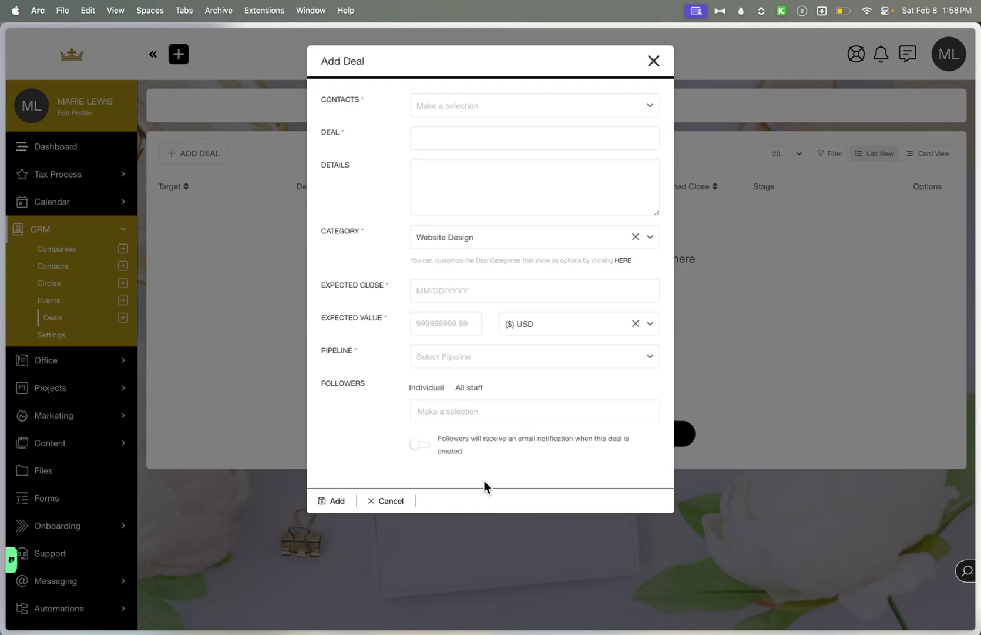
left_click(399, 501)
Open the Pipelines tab and try Add Pipeline, keeping USD currency, then cancel
left_click(568, 110)
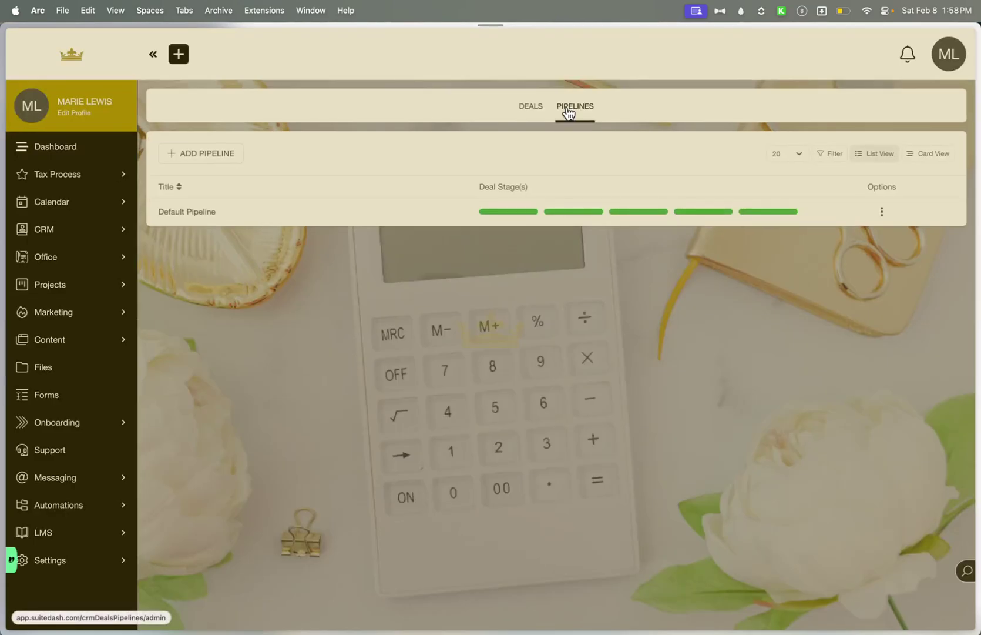
left_click(230, 157)
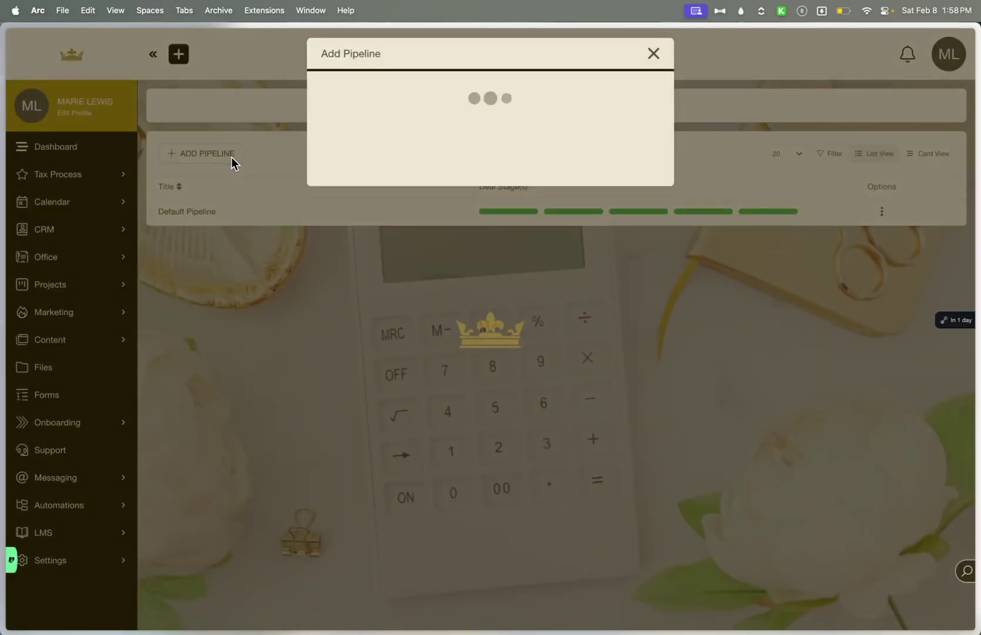
left_click(468, 141)
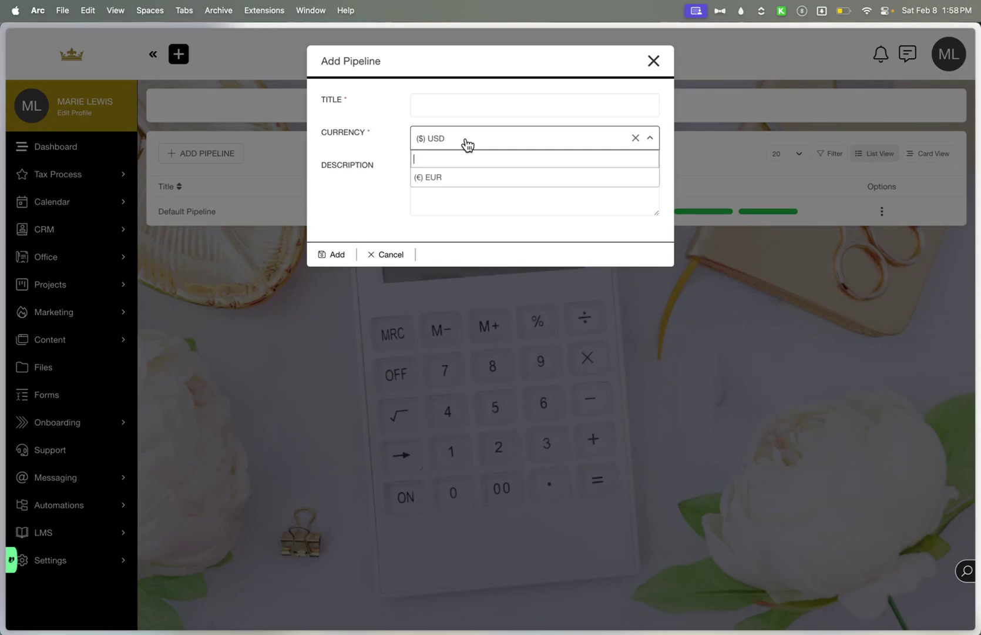
left_click(653, 69)
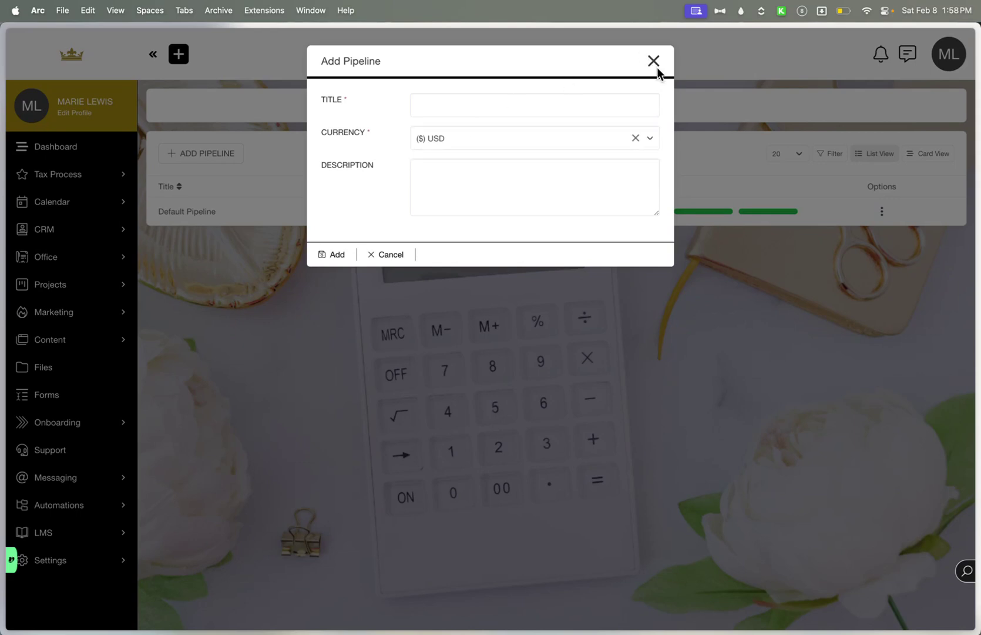
left_click(389, 256)
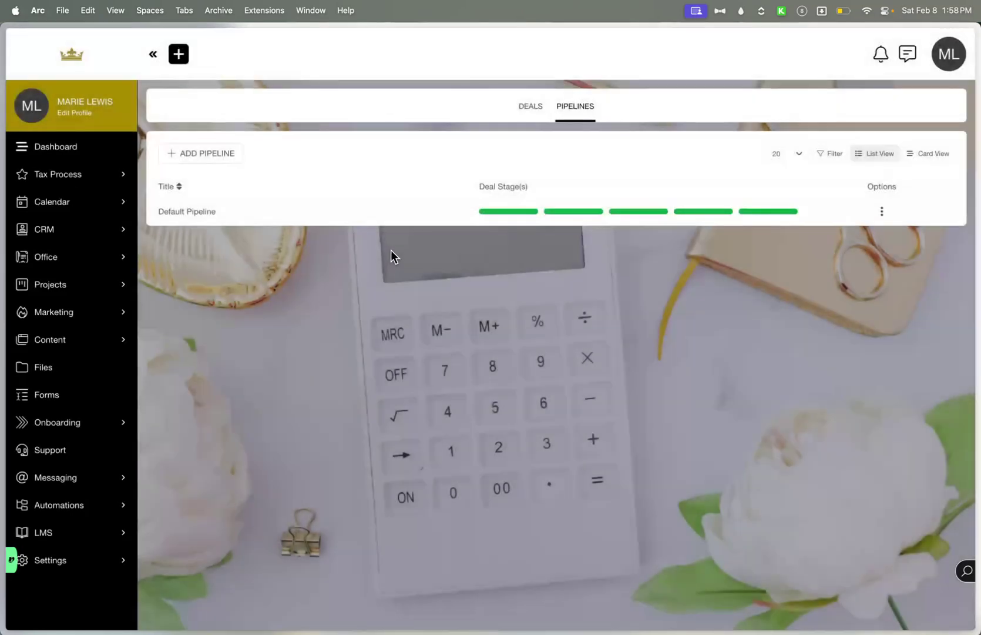
Open Default Pipeline's stage editor, add a New Stage after Proposal Made, then delete it
left_click(803, 205)
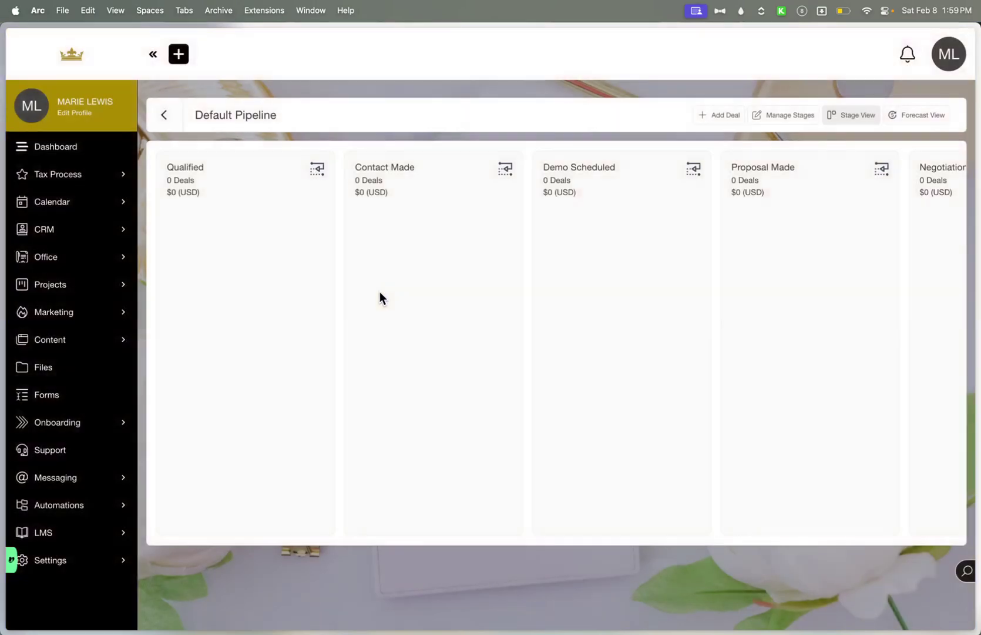
scroll(379, 291, "right", 3)
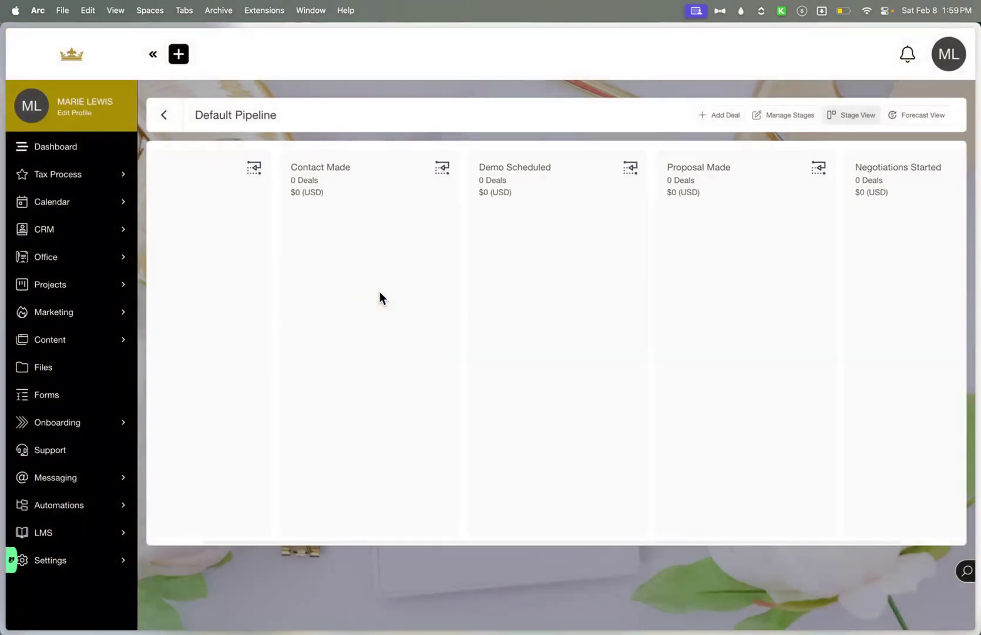
left_click(794, 119)
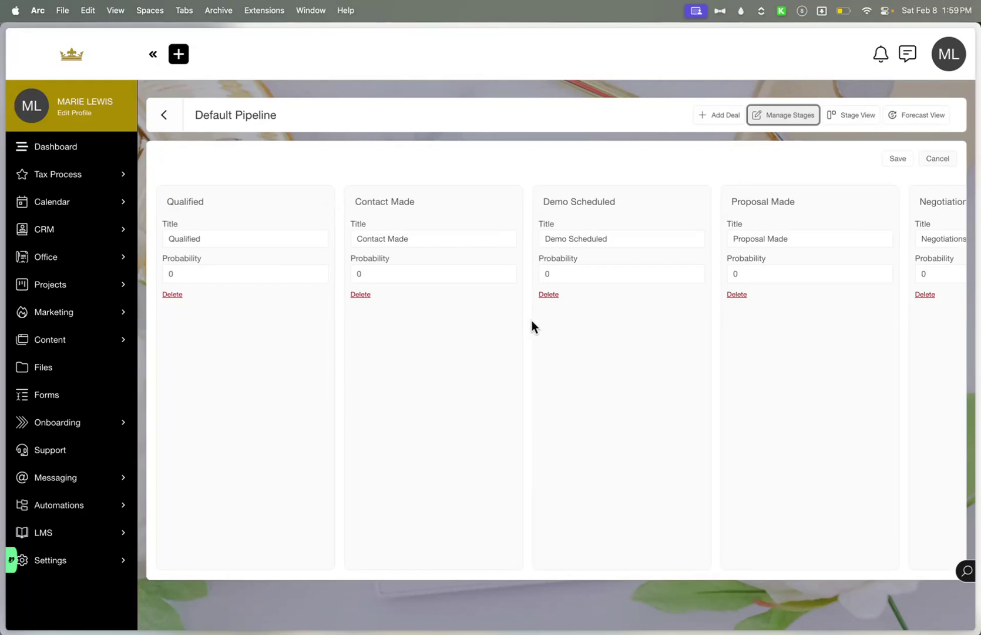
scroll(532, 321, "right", 1)
scroll(487, 204, "right", 4)
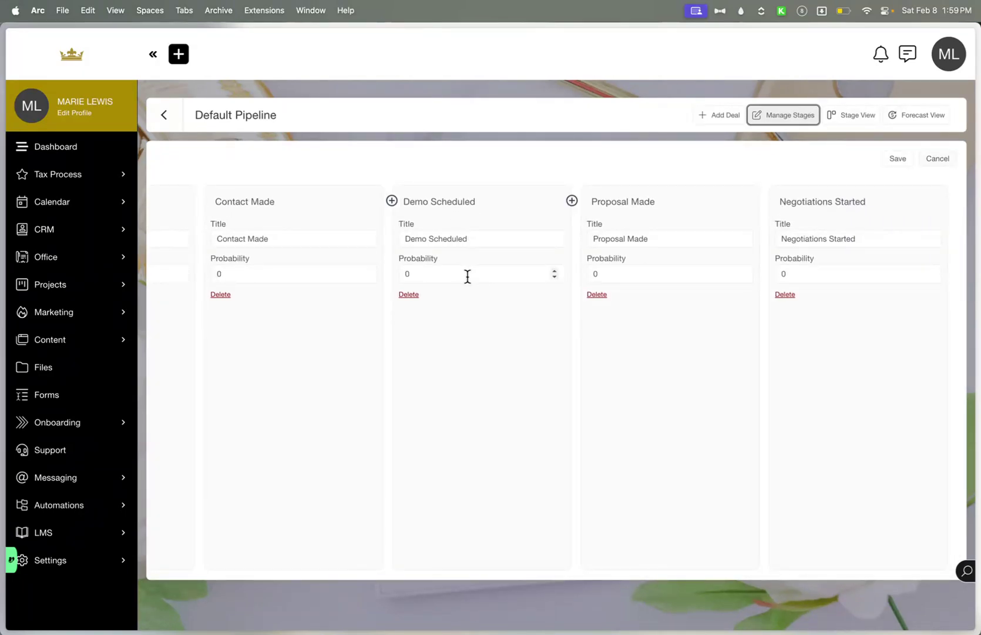
left_click(761, 201)
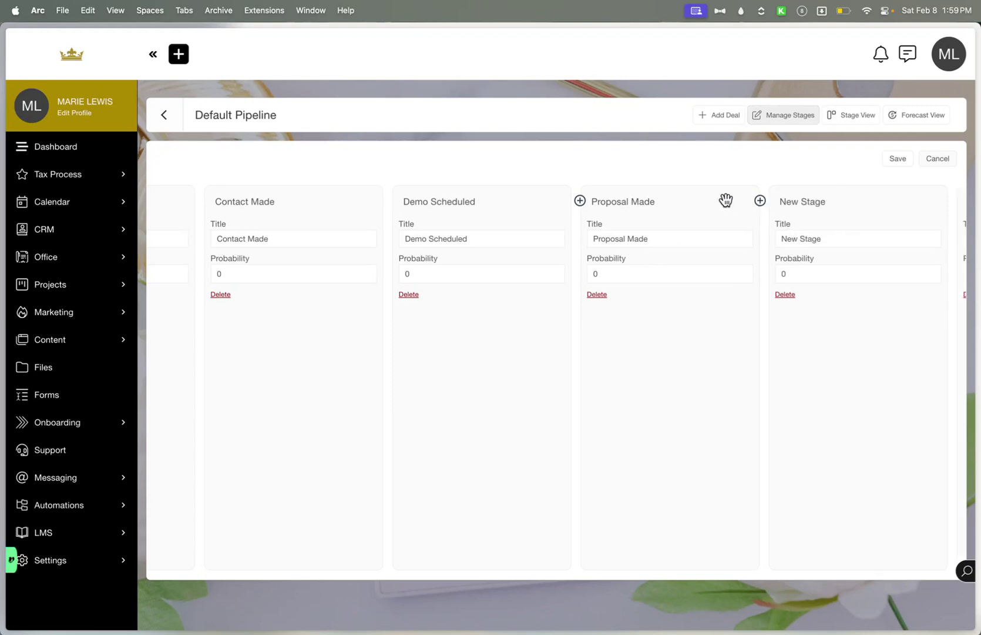
left_click(791, 294)
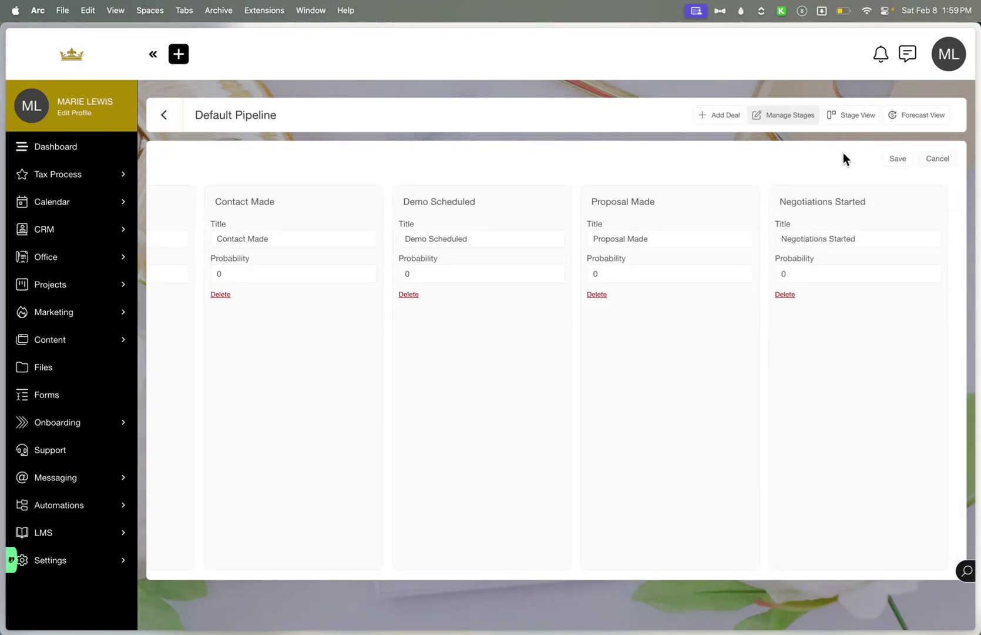
Start a pipeline deal set to the third stage, then close it unsaved
left_click(720, 118)
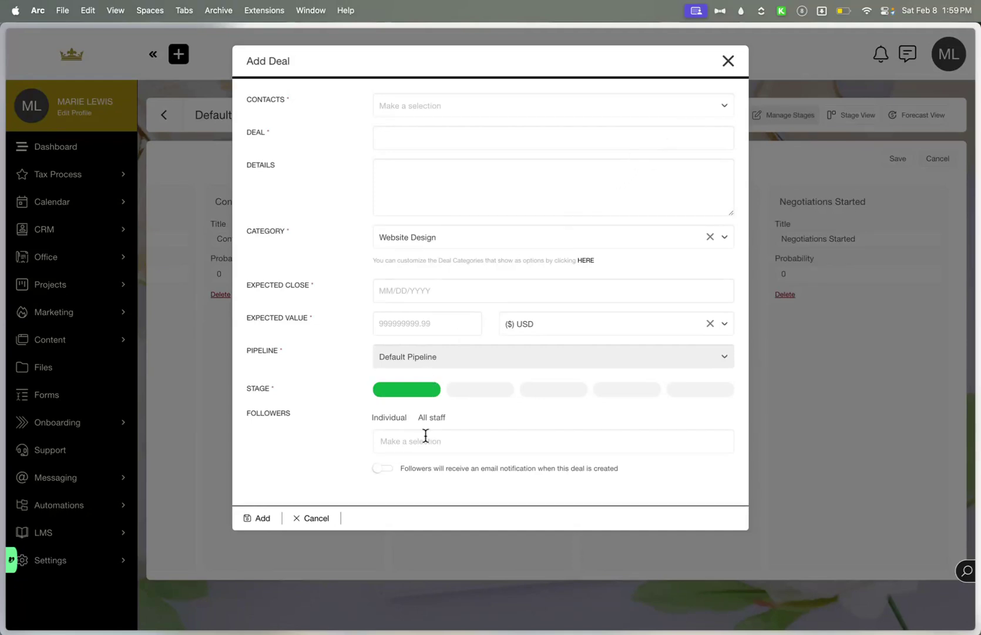
left_click(546, 392)
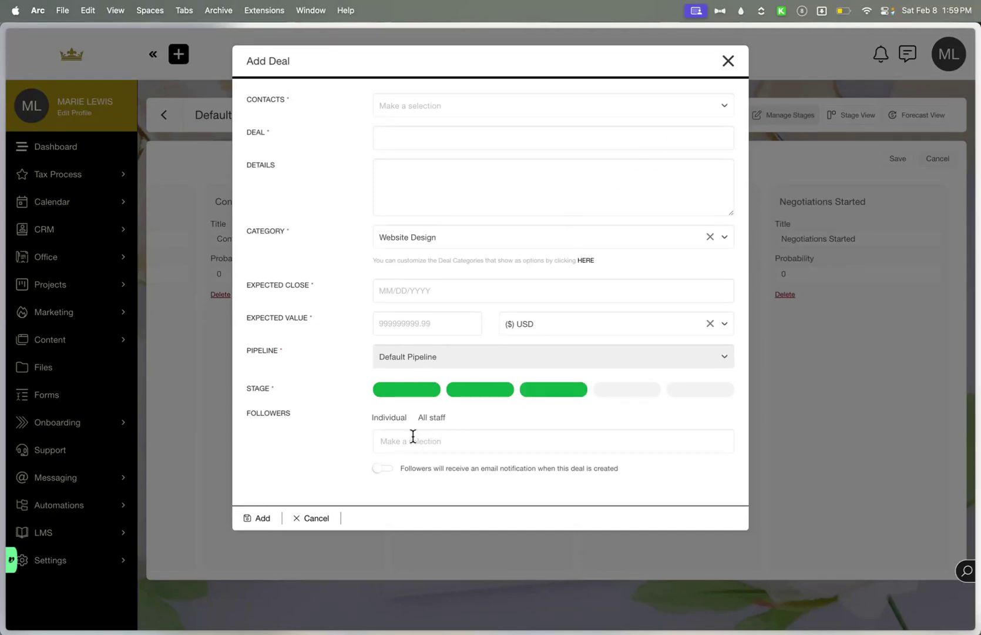
left_click(728, 61)
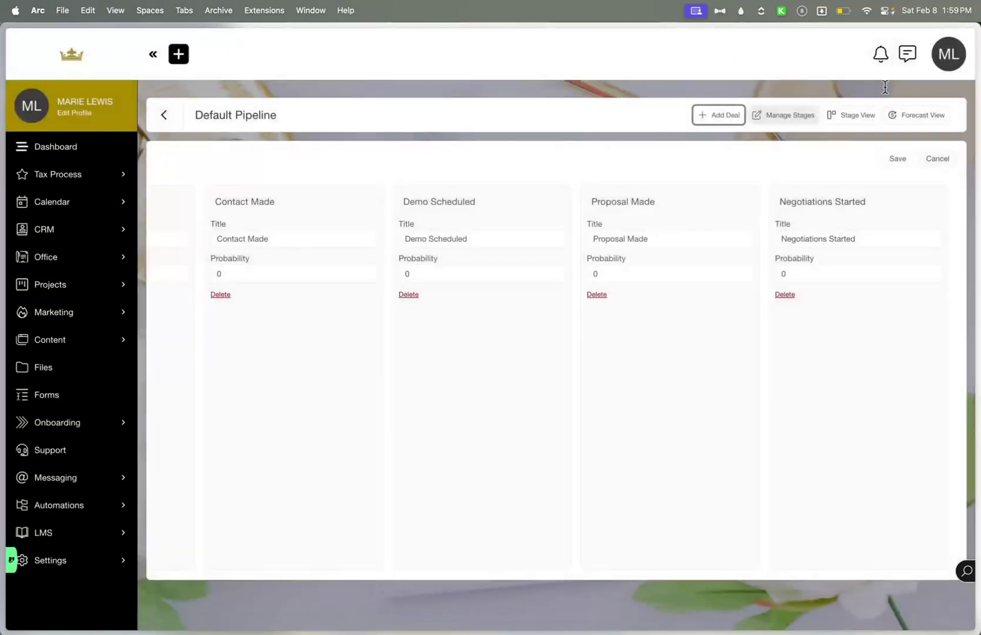
Show the Default Pipeline forecast and page ahead to June–September 2027, all $0
left_click(916, 115)
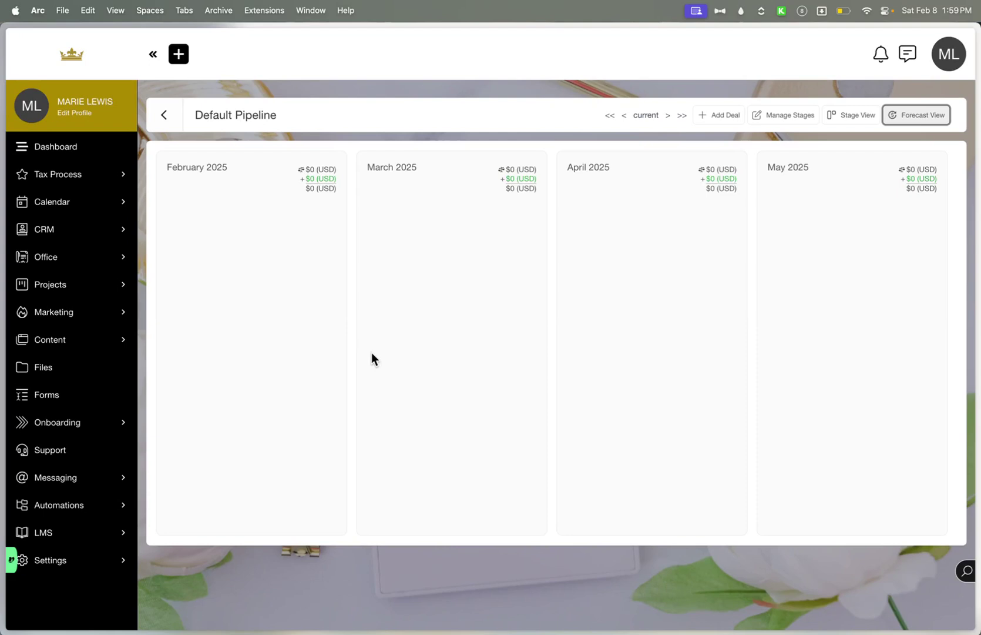
left_click(683, 116)
left_click(683, 116)
left_click(683, 115)
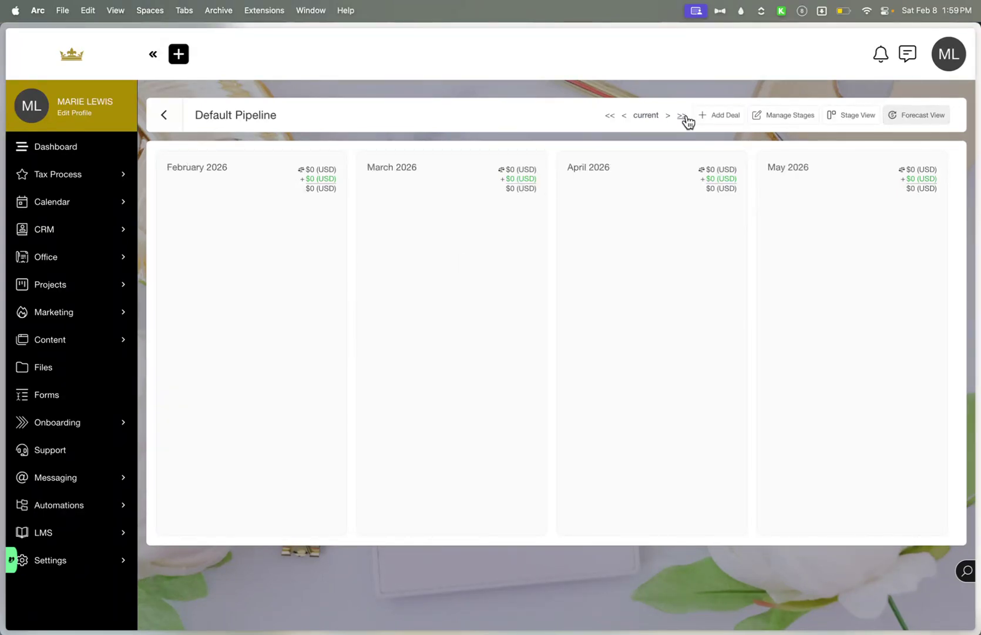
left_click(683, 116)
left_click(682, 116)
left_click(683, 116)
left_click(682, 116)
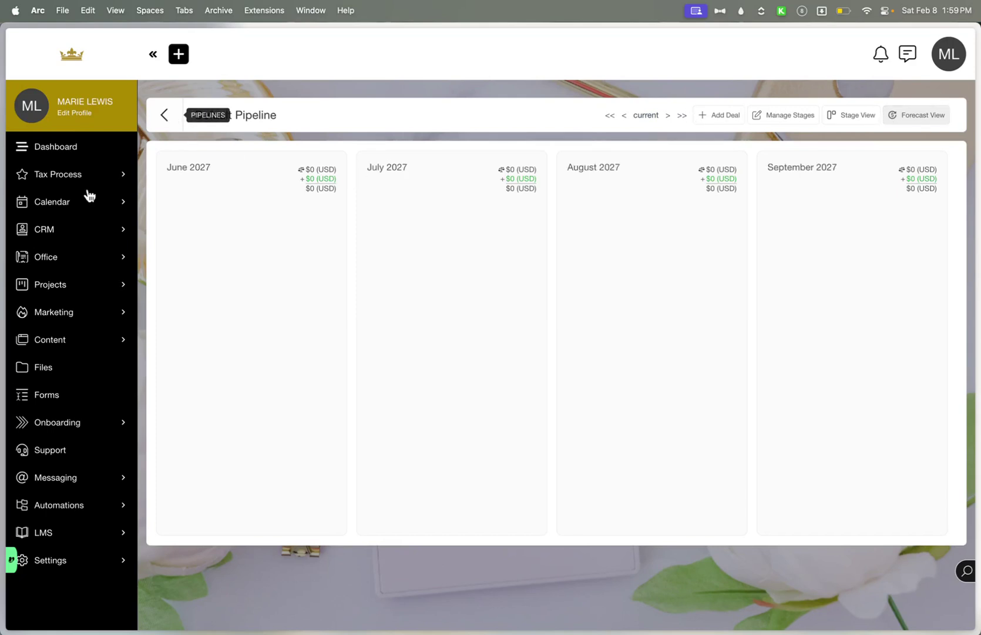
Open CRM Events, start an event with visibility Shared with, then cancel it
left_click(98, 242)
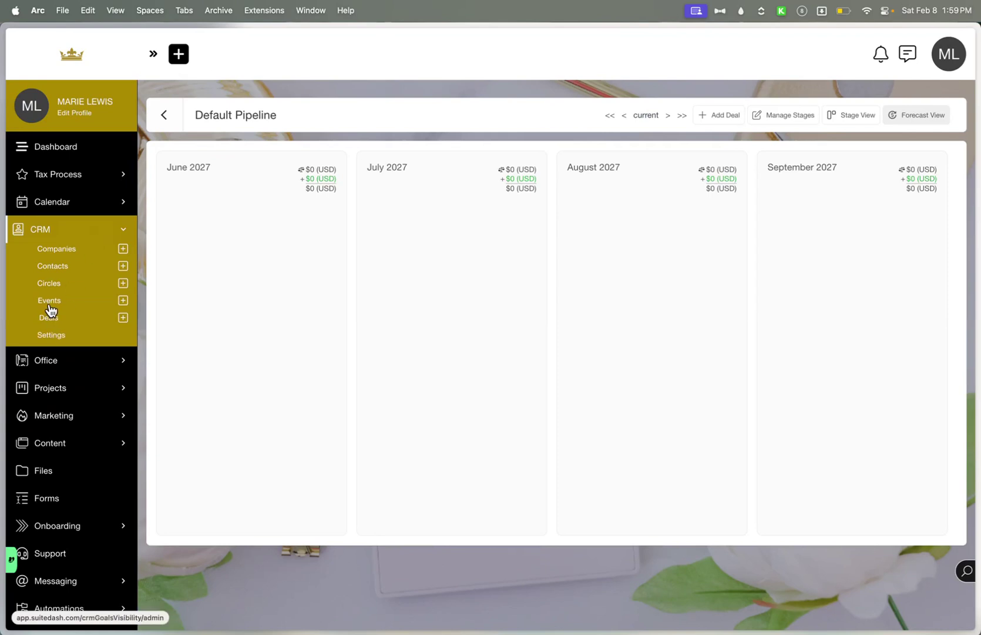
left_click(52, 304)
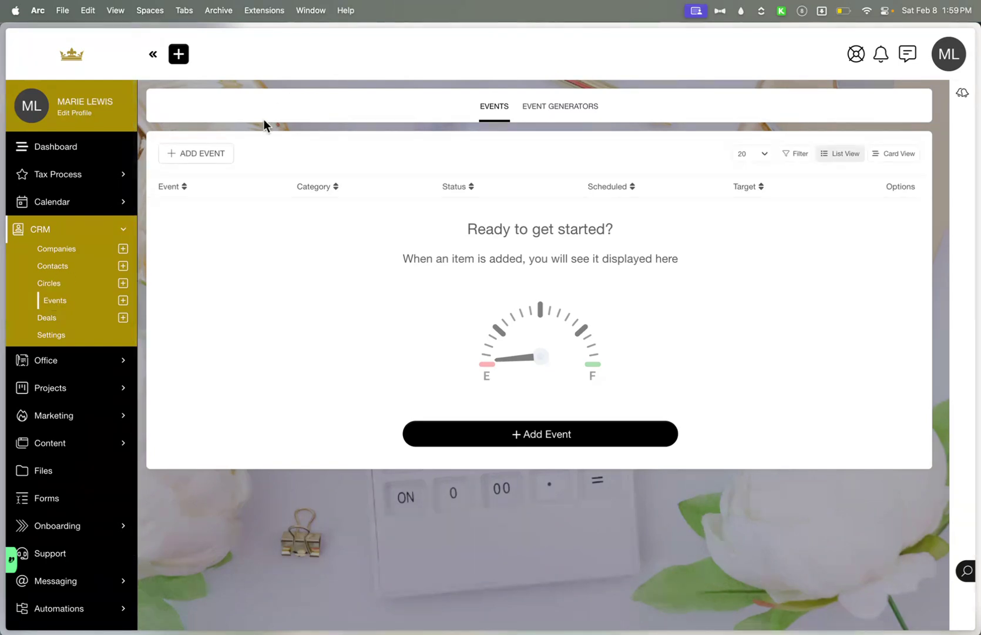
left_click(210, 153)
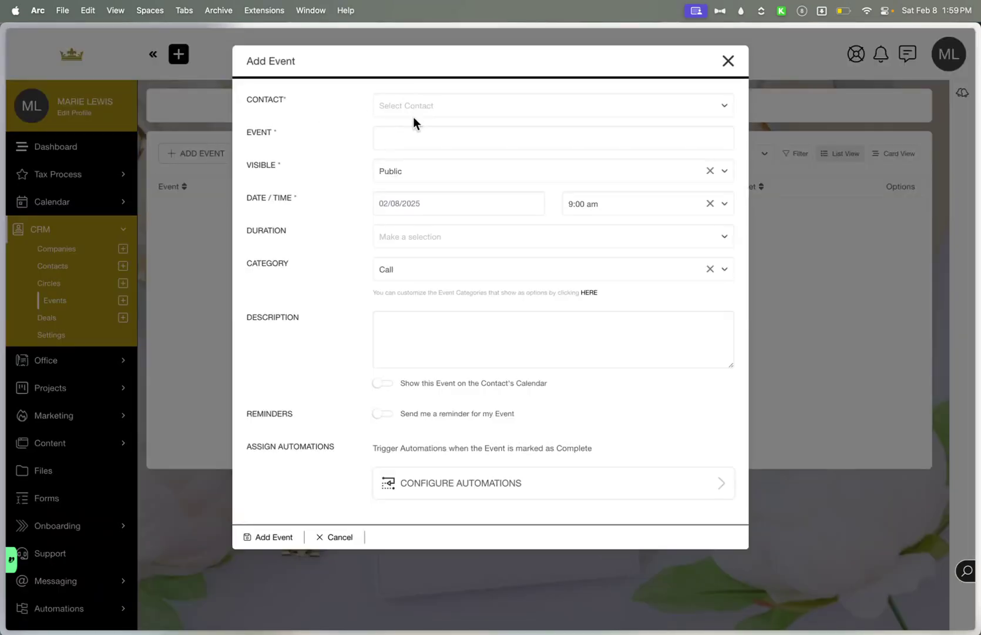
left_click(398, 136)
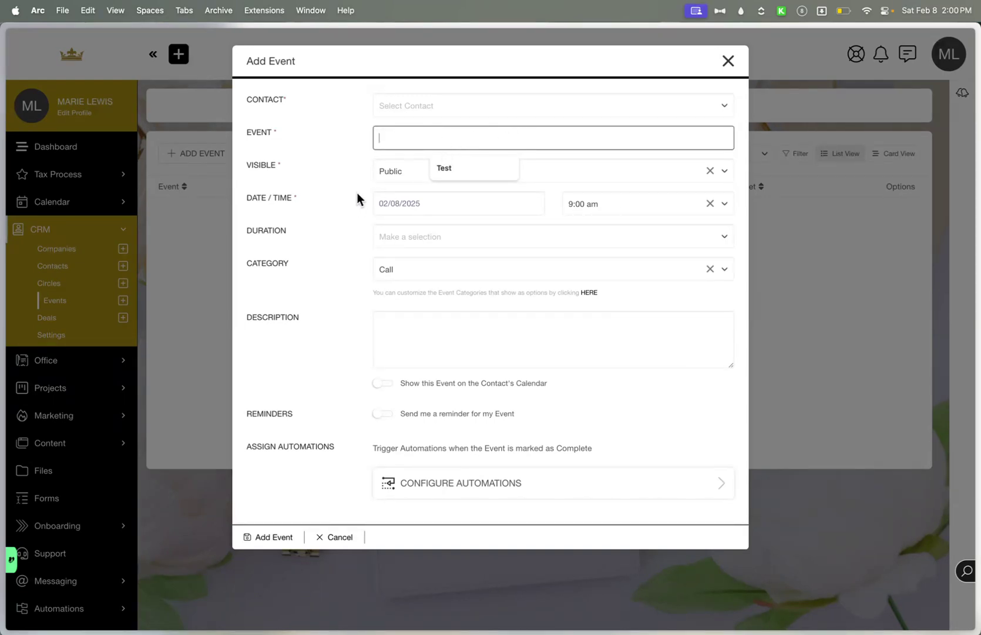
left_click(418, 181)
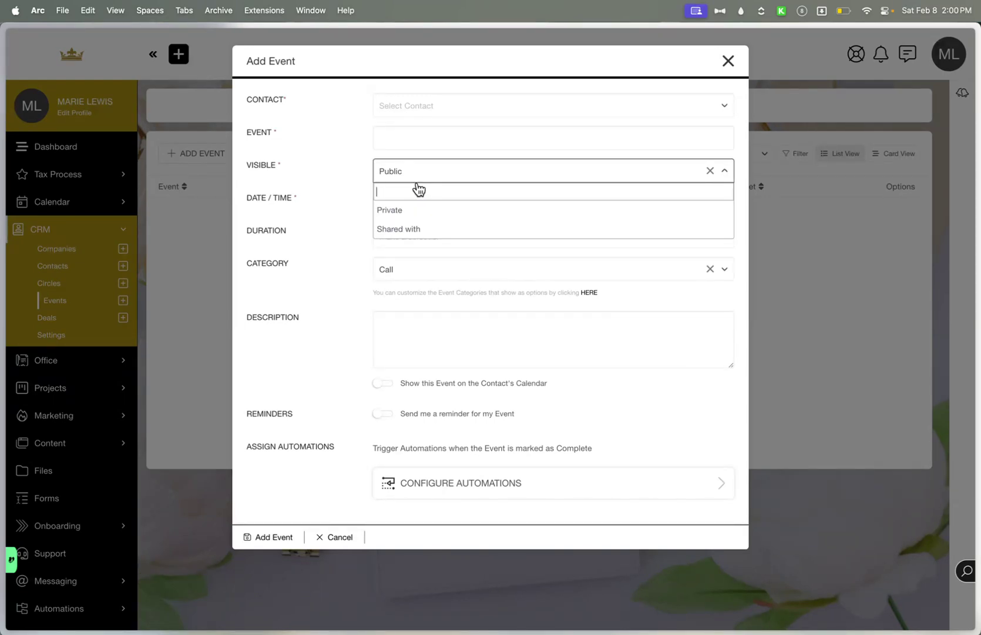
left_click(408, 229)
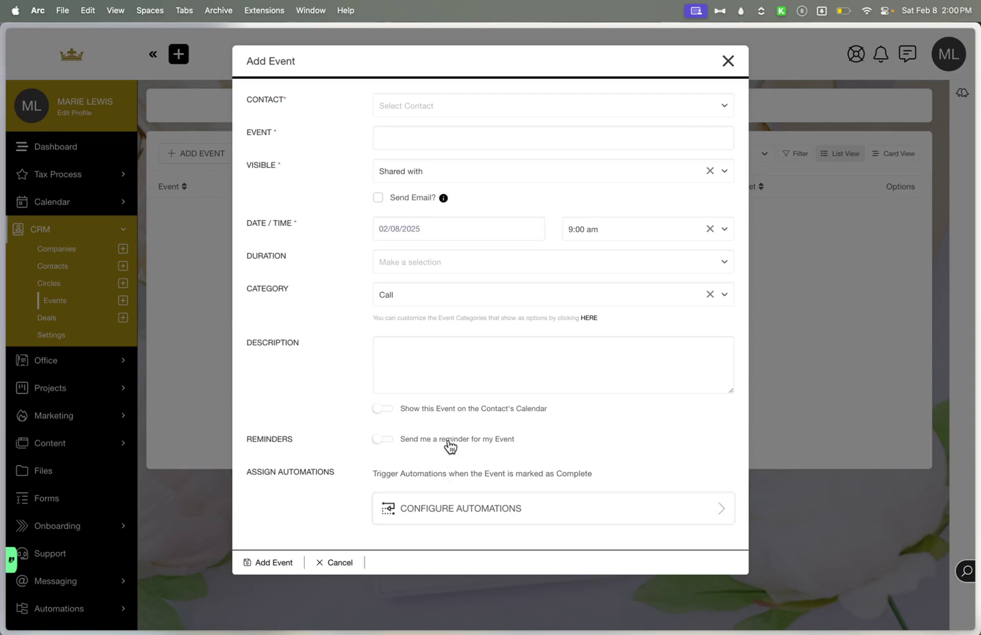
left_click(336, 562)
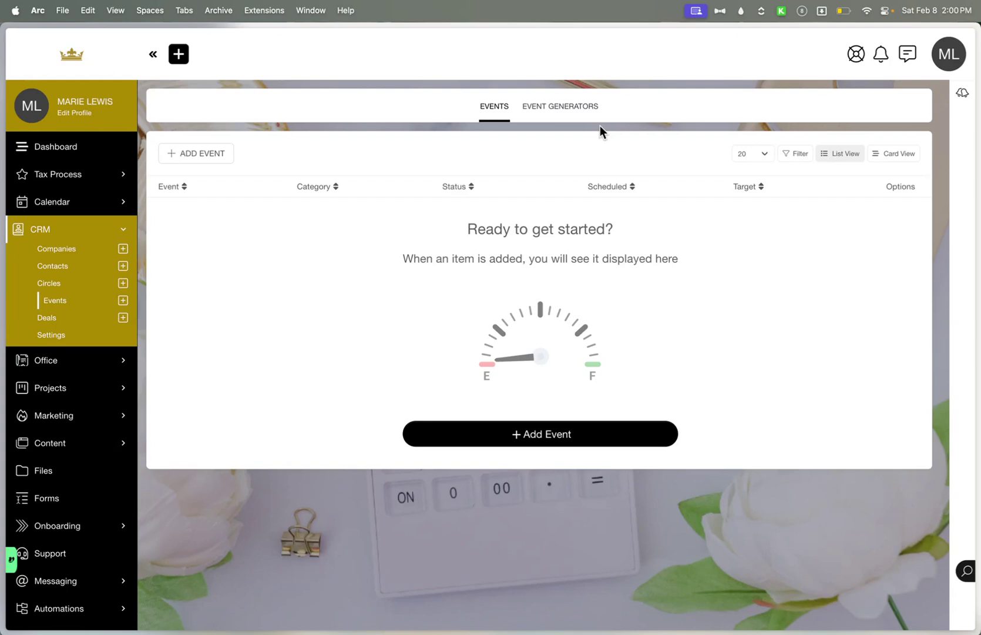
Show the Event Generators list and check a new generator's Based-On Date options, then discard it
left_click(589, 112)
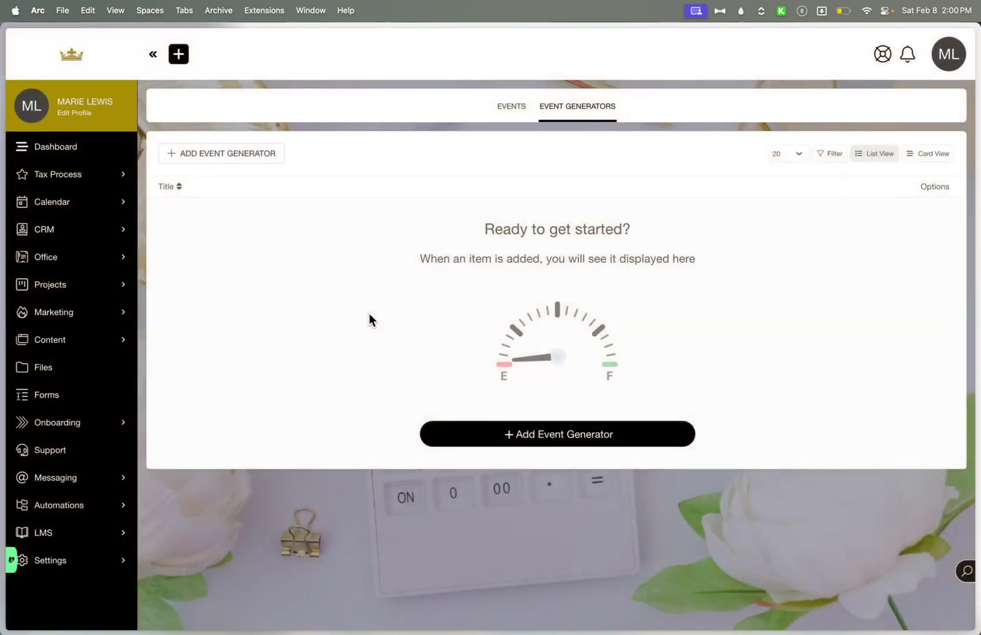
left_click(269, 155)
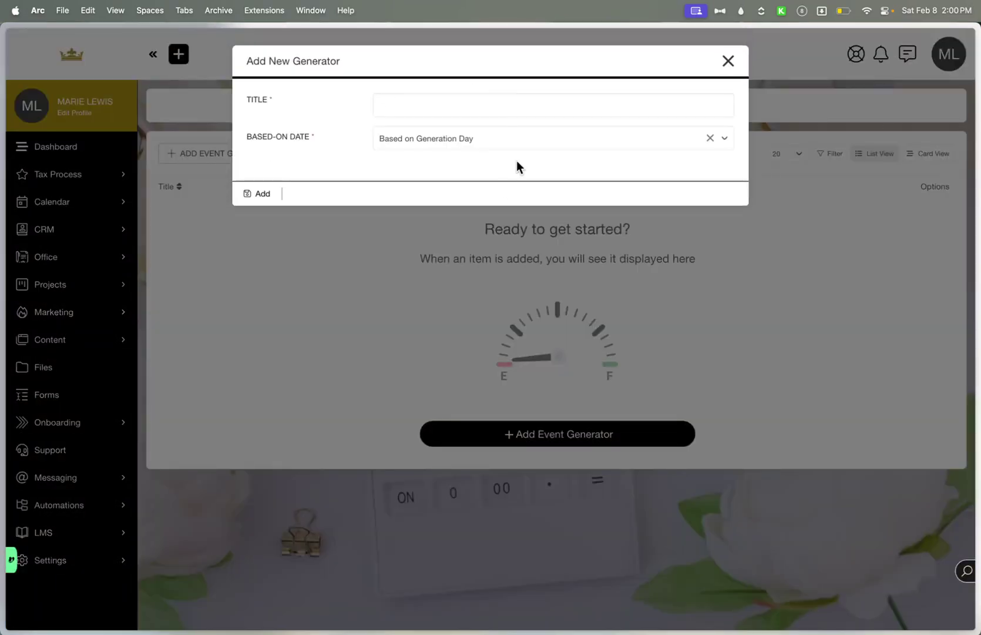
left_click(448, 138)
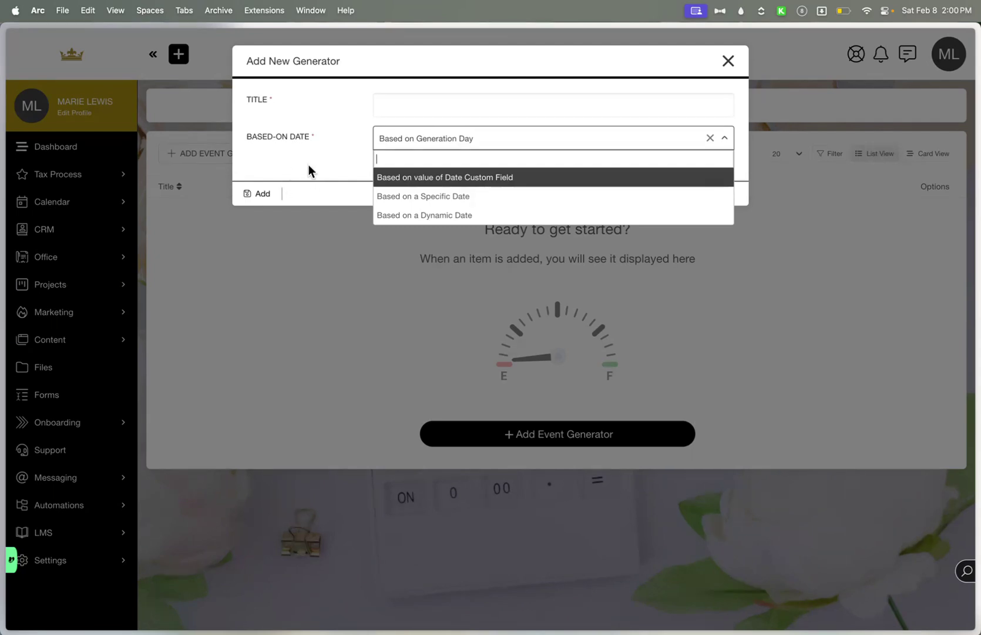
left_click(320, 174)
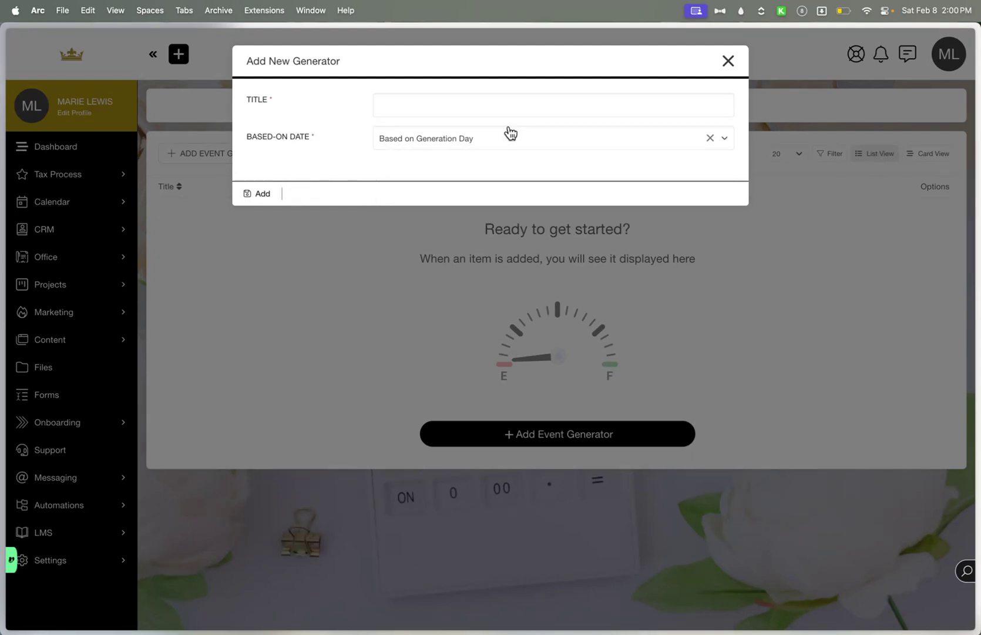
left_click(728, 61)
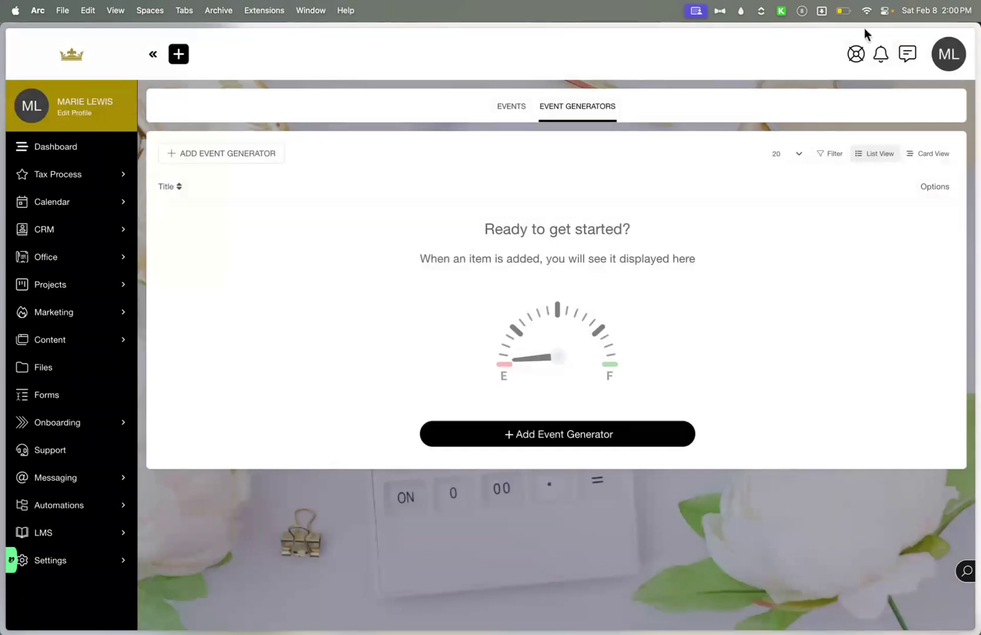
left_click(85, 264)
Expand the CRM navigation section to list its pages from Companies to Settings
left_click(75, 236)
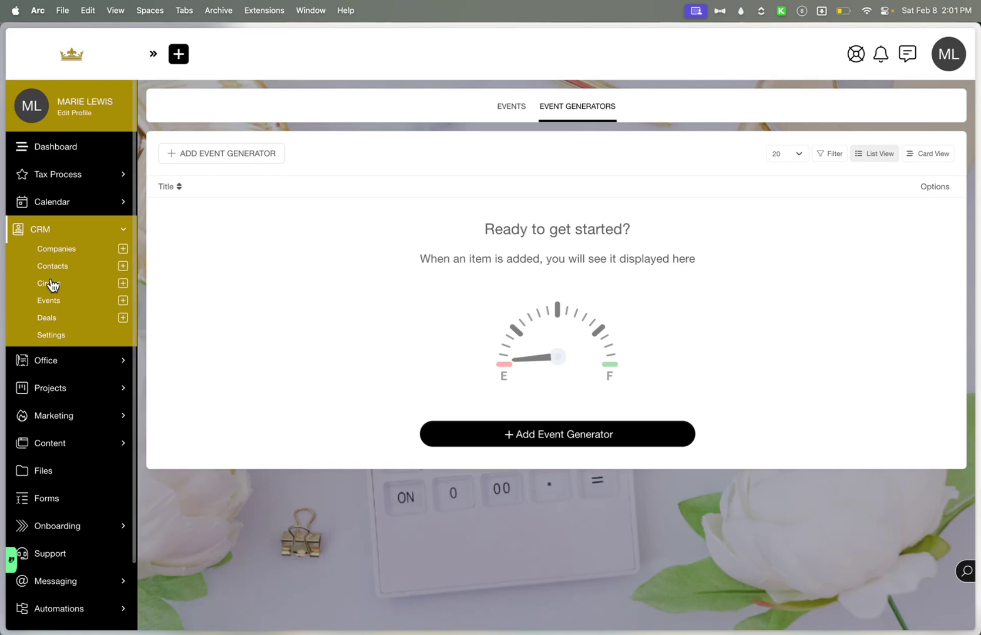
Expand the Office section to show Invoices, Expenses, Estimates, Proposals, Documents, Payments, Gateways and Settings
scroll(51, 343, "down", 1)
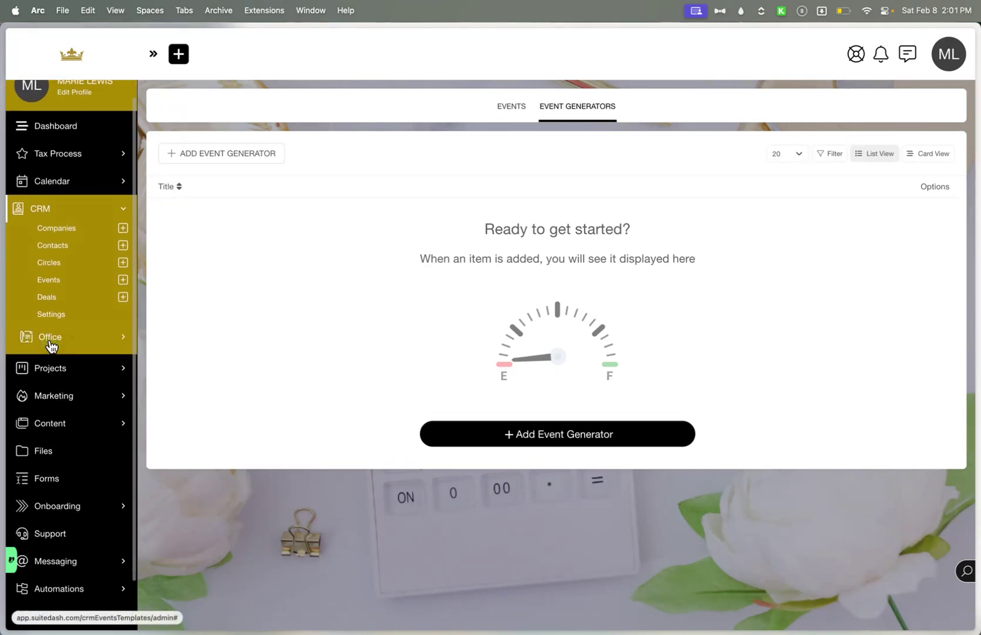
left_click(50, 341)
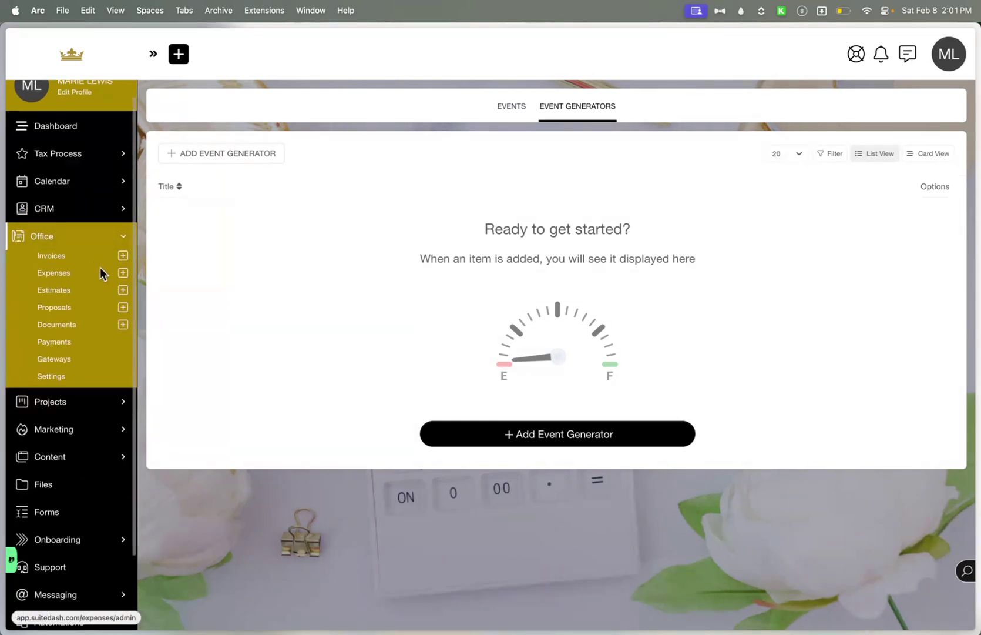